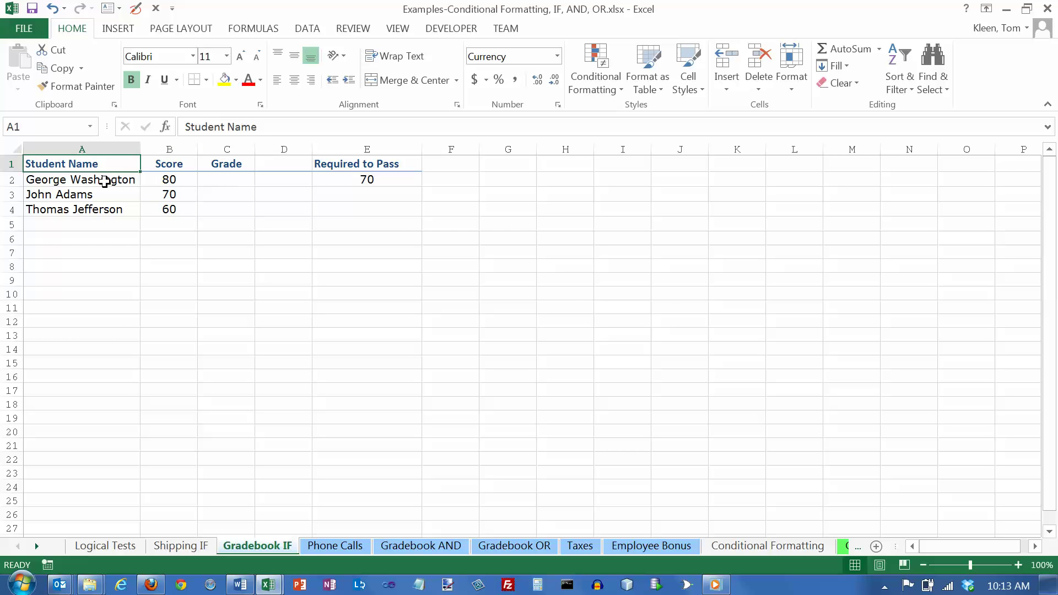
- Review the student names, scores, pass mark in E2 and empty Grade cells C2:C4
{"action": "left_click_drag", "start_coordinate": [103, 181], "coordinate": [102, 211]}
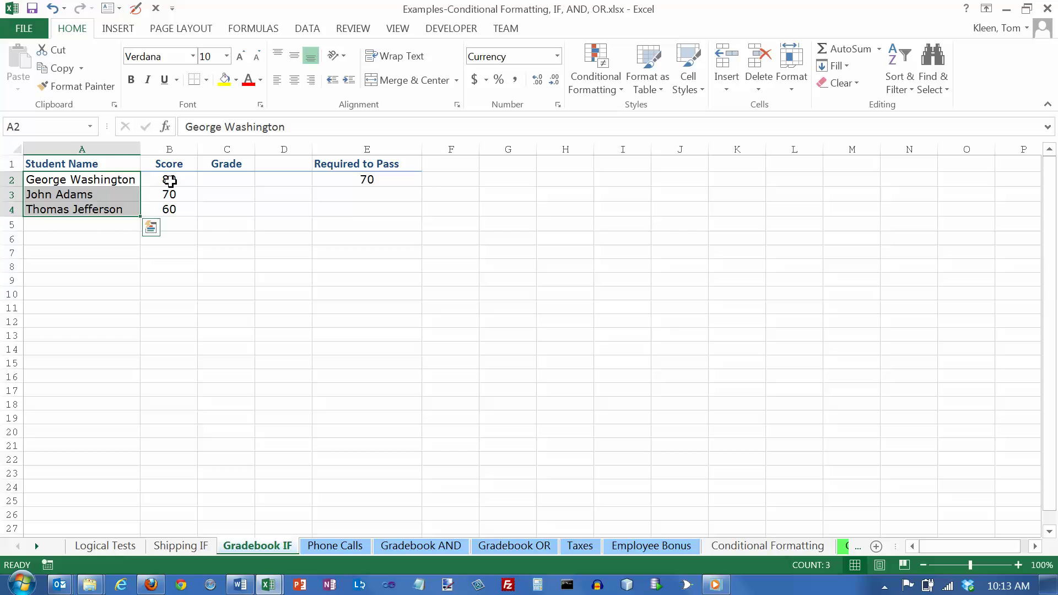
{"action": "left_click_drag", "start_coordinate": [170, 180], "coordinate": [170, 208]}
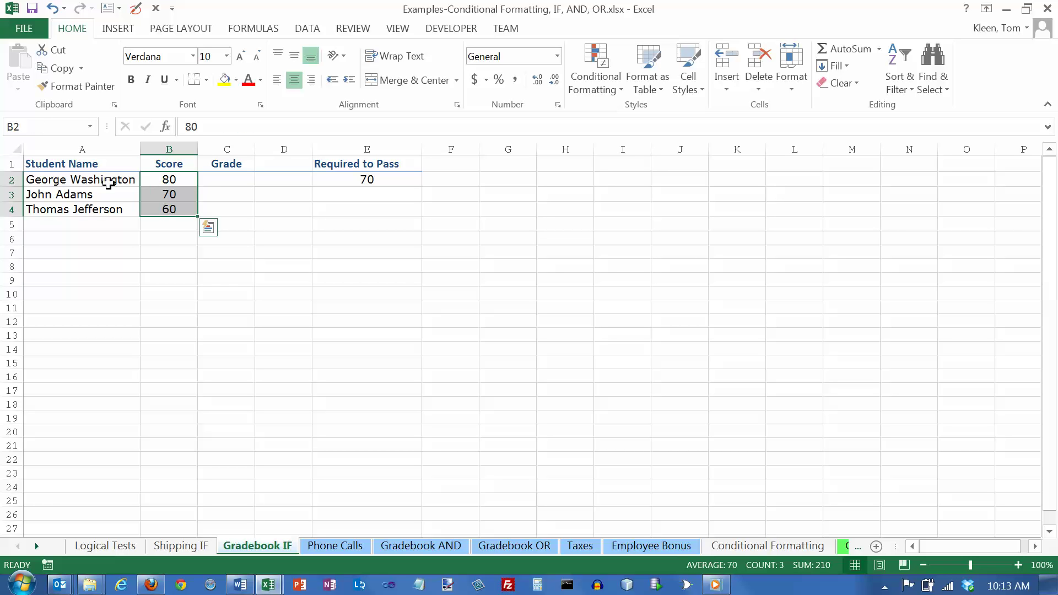
{"action": "left_click", "coordinate": [367, 179]}
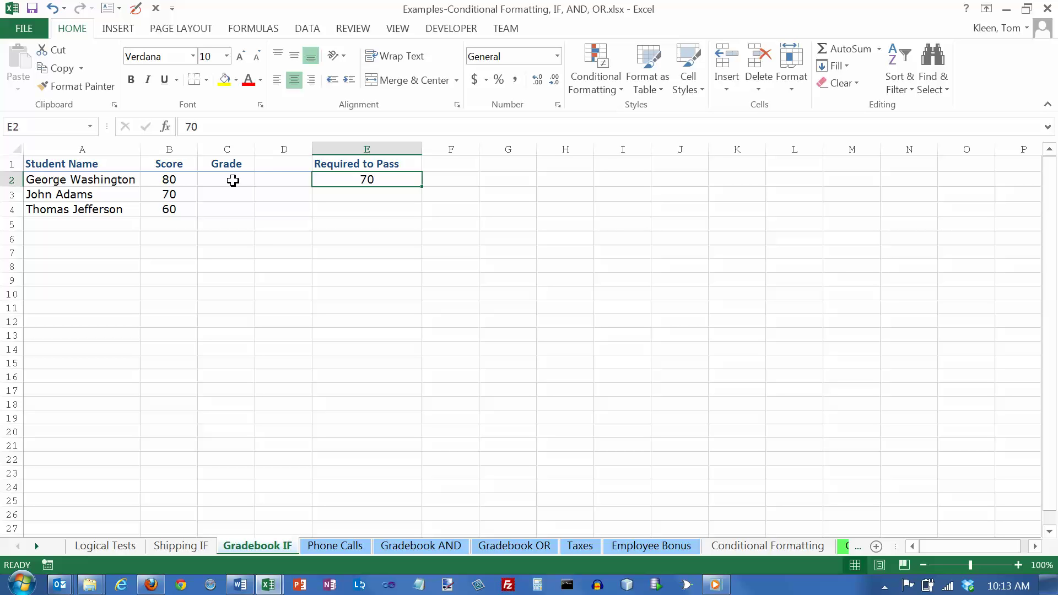
{"action": "left_click_drag", "start_coordinate": [234, 180], "coordinate": [234, 208]}
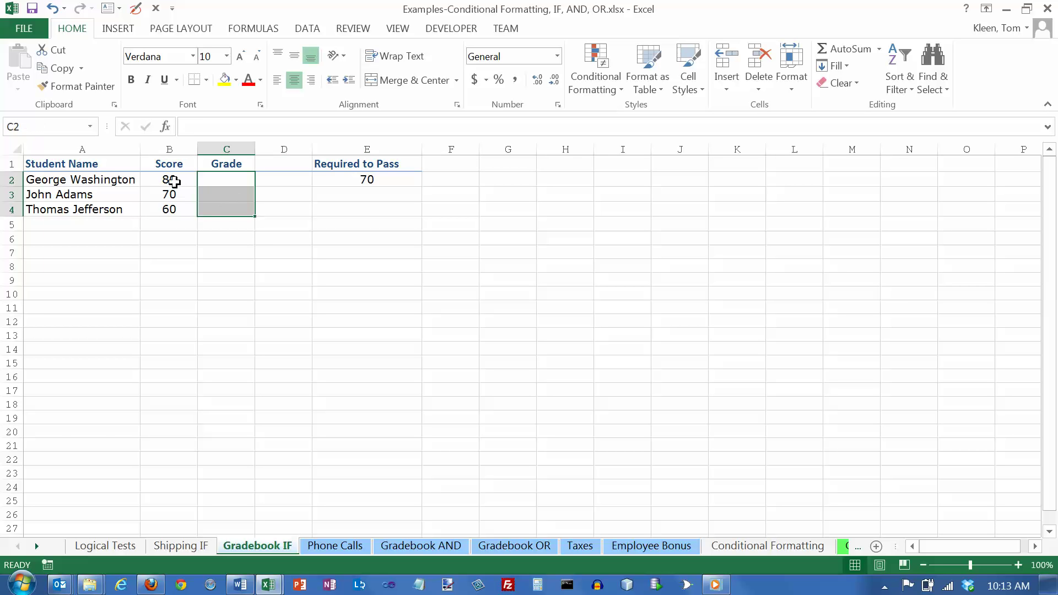
{"action": "mouse_move", "coordinate": [174, 181]}
{"action": "left_mouse_down"}
{"action": "mouse_move", "coordinate": [170, 189]}
{"action": "mouse_move", "coordinate": [170, 180]}
{"action": "left_mouse_up"}
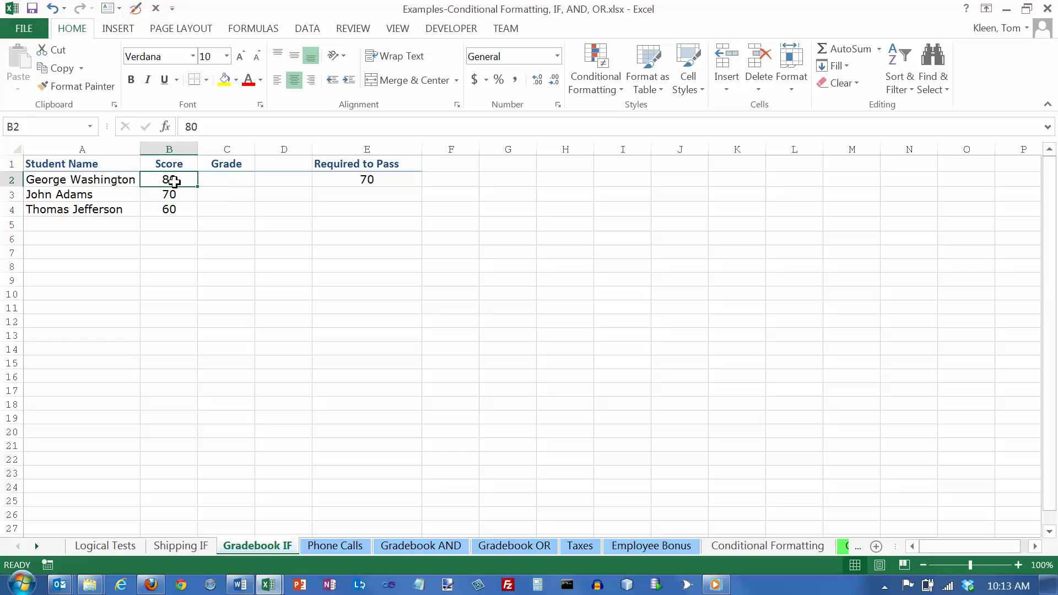
{"action": "left_click", "coordinate": [358, 179]}
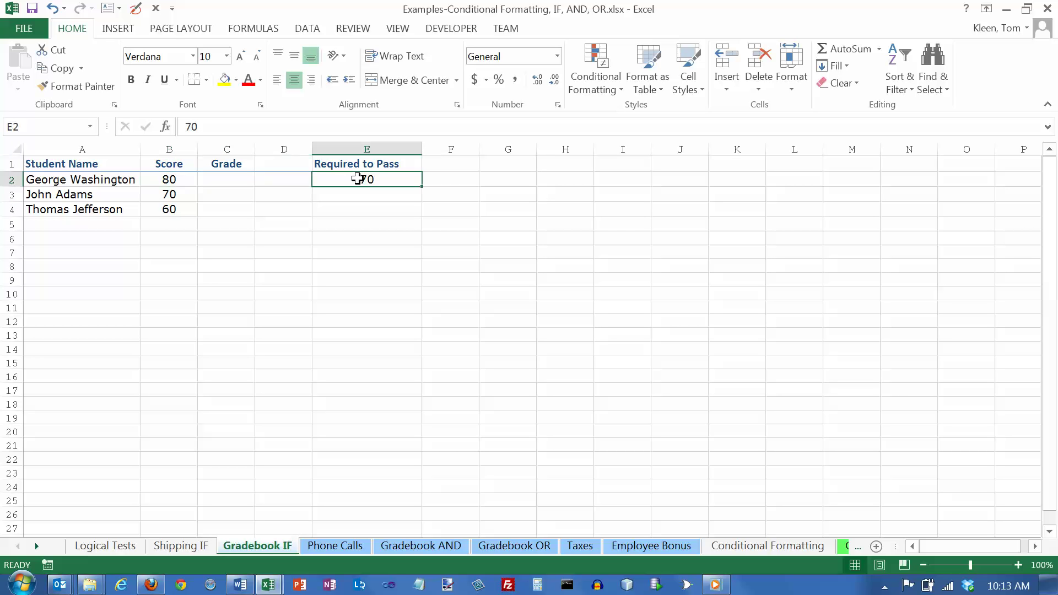
{"action": "left_click", "coordinate": [169, 179]}
{"action": "left_click", "coordinate": [356, 179]}
{"action": "left_click", "coordinate": [221, 179]}
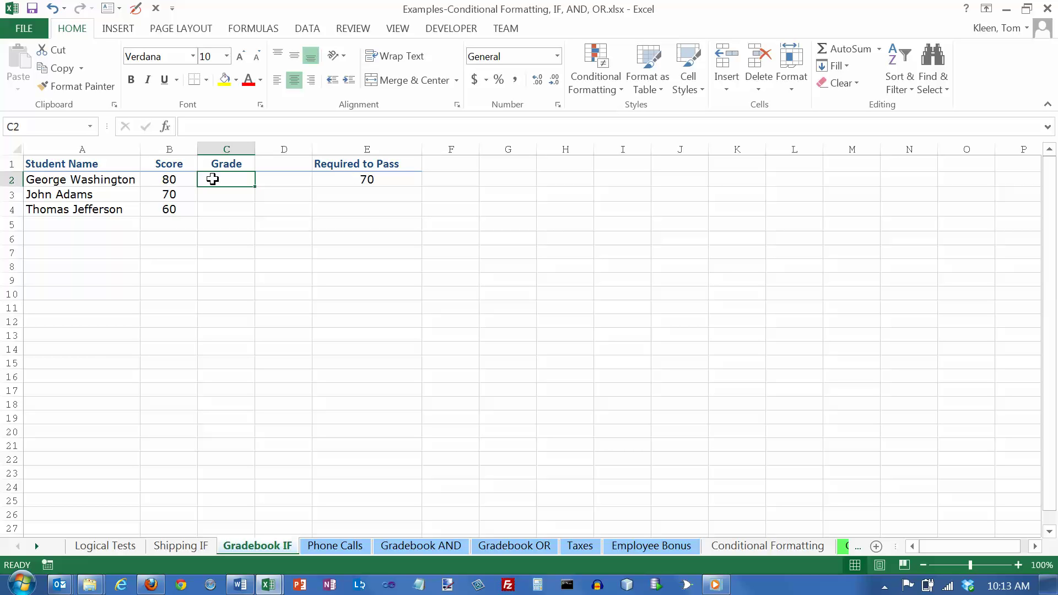
- Check the scores in B2:B4 and select Grade cell C2
{"action": "left_click", "coordinate": [170, 180]}
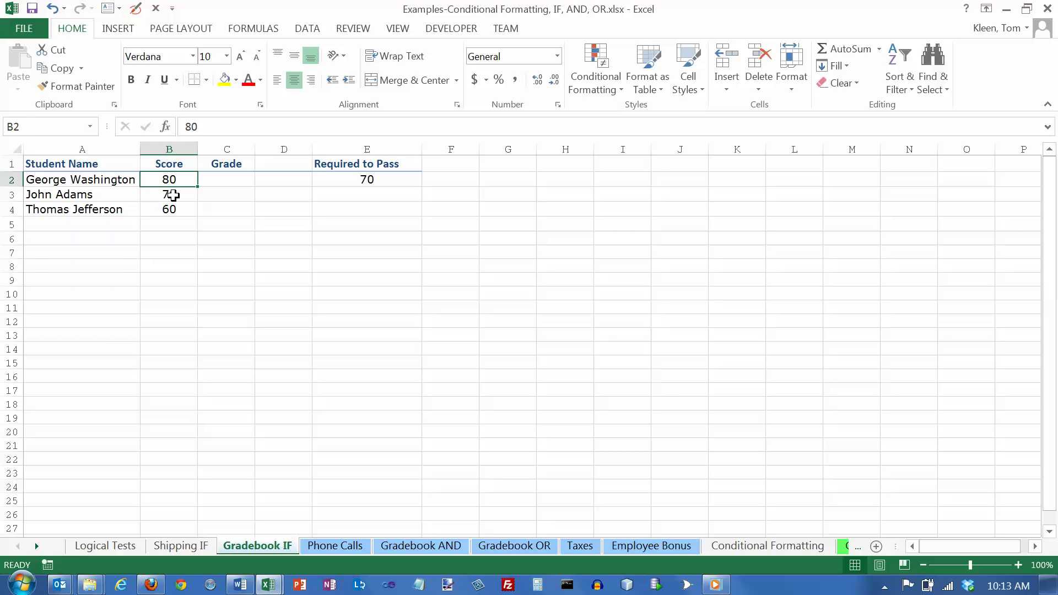
{"action": "left_click", "coordinate": [173, 196]}
{"action": "left_click", "coordinate": [174, 210]}
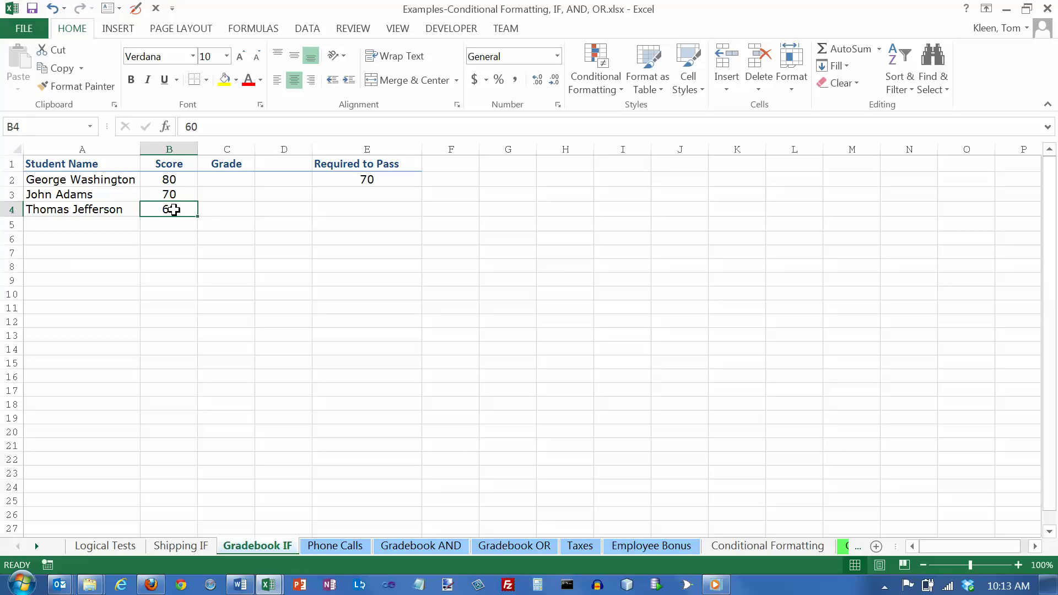
{"action": "left_click", "coordinate": [171, 178]}
{"action": "left_click", "coordinate": [222, 179]}
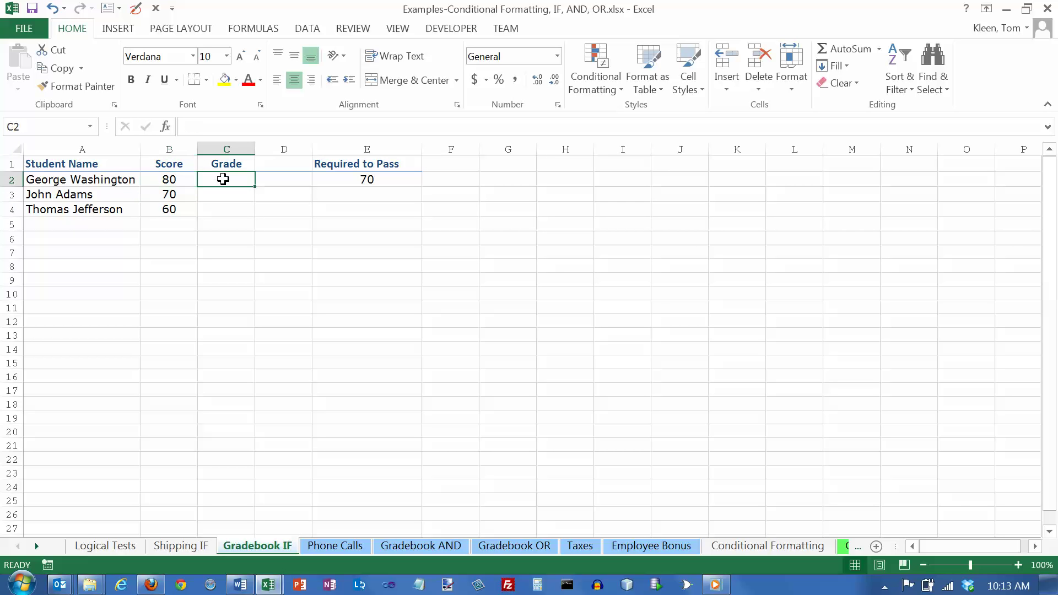
- Insert an IF function into C2 from the Formulas Logical function list
{"action": "left_click", "coordinate": [260, 31]}
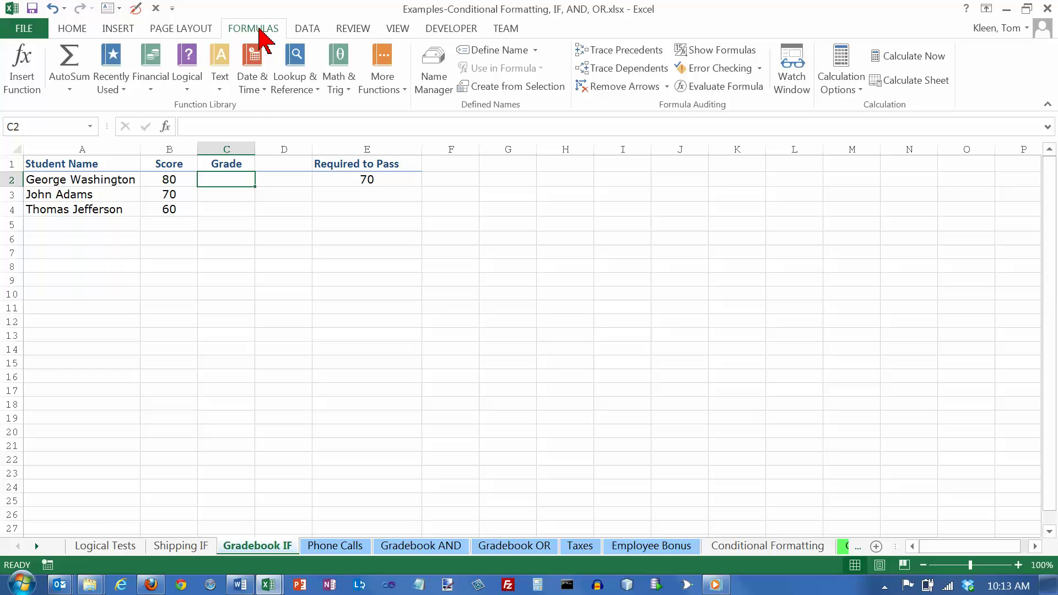
{"action": "left_click", "coordinate": [188, 89]}
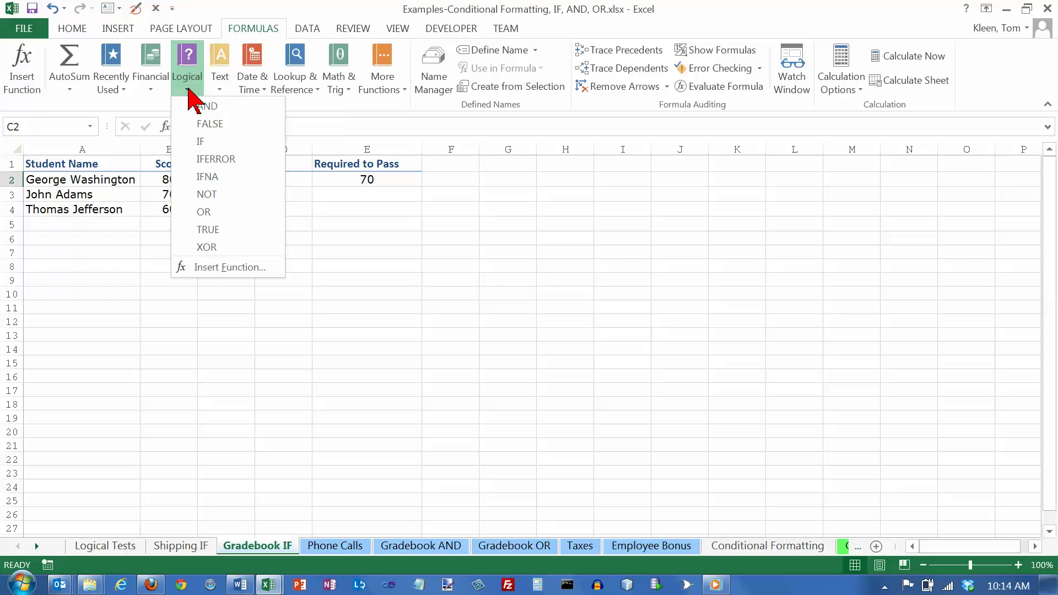
{"action": "left_click", "coordinate": [208, 142]}
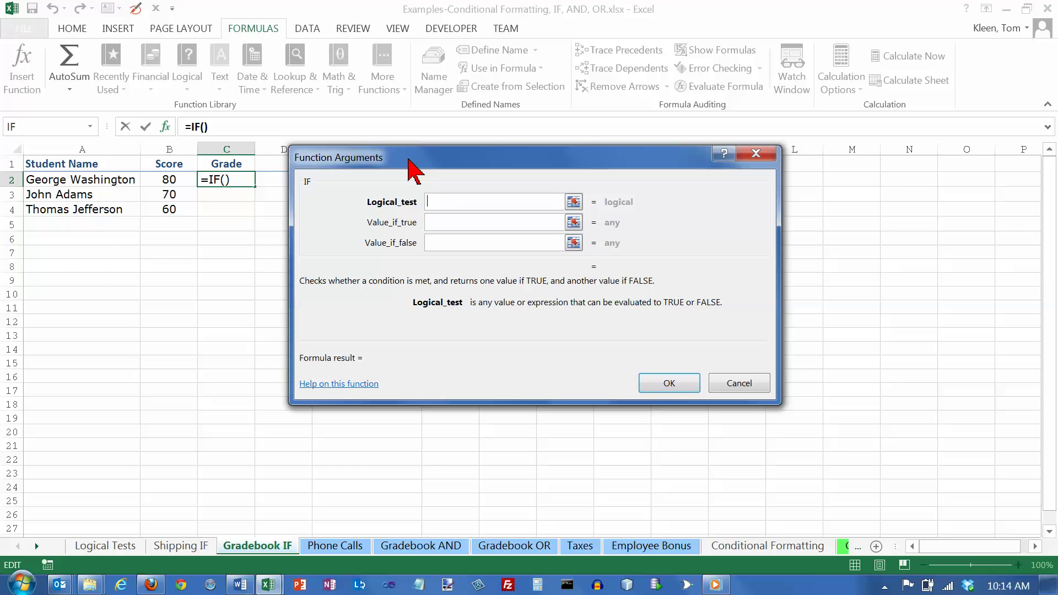
- Move the IF arguments dialog clear of columns B–E and put B2 in the logical test
{"action": "left_click_drag", "start_coordinate": [409, 160], "coordinate": [395, 135]}
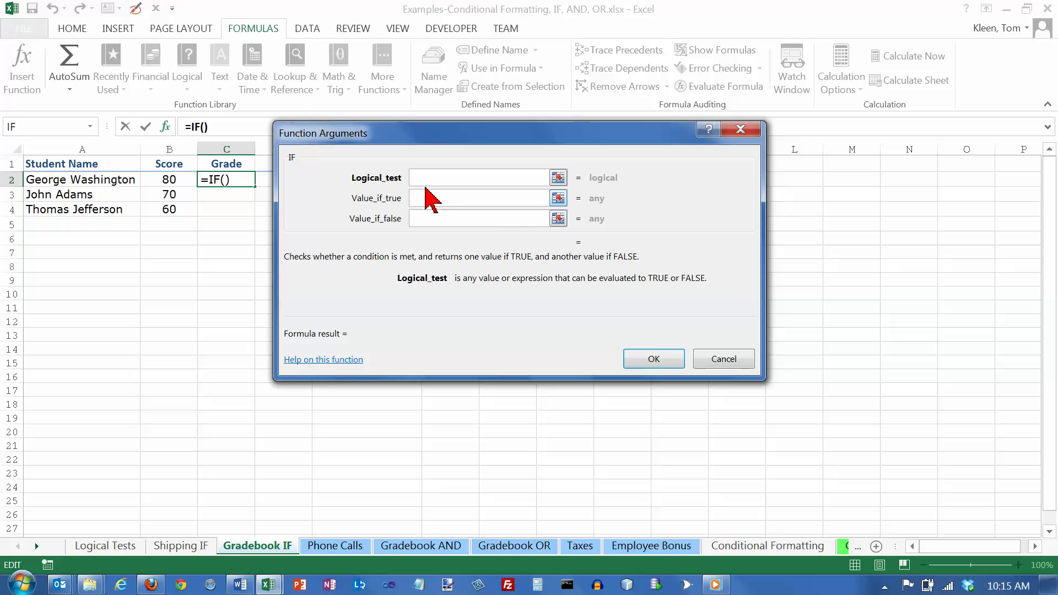
{"action": "left_click_drag", "start_coordinate": [455, 135], "coordinate": [600, 133]}
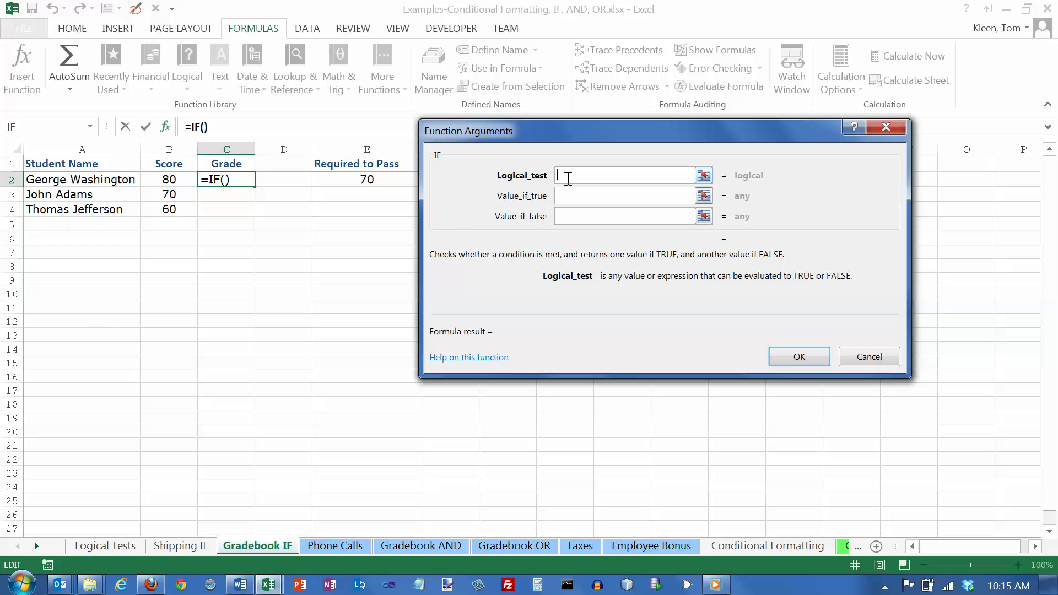
{"action": "left_click", "coordinate": [176, 182]}
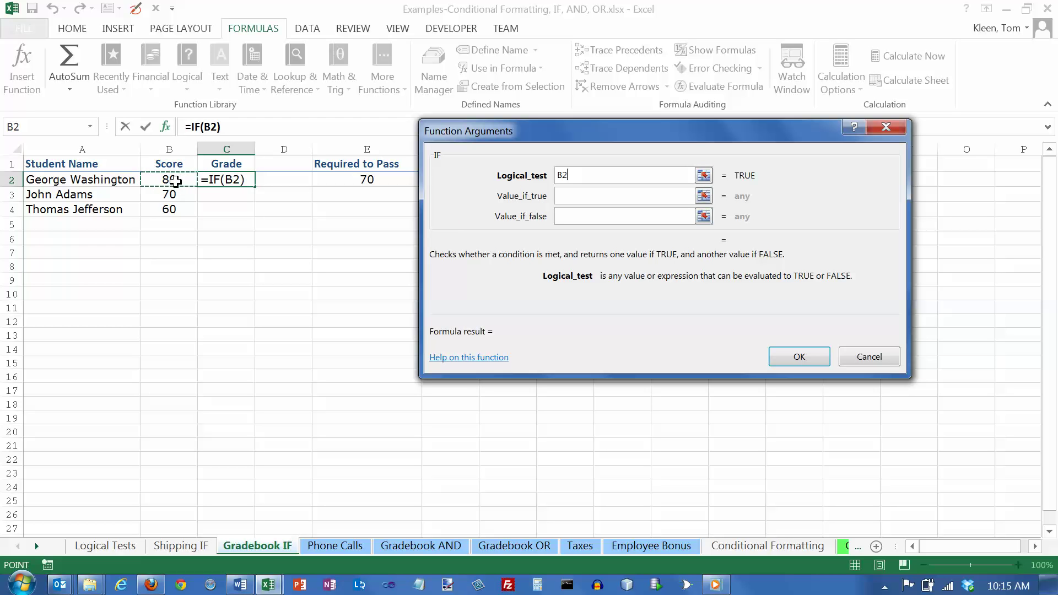
- Complete the logical test as B2>=$E$2, with the pass mark locked absolute
{"action": "type", "text": ">="}
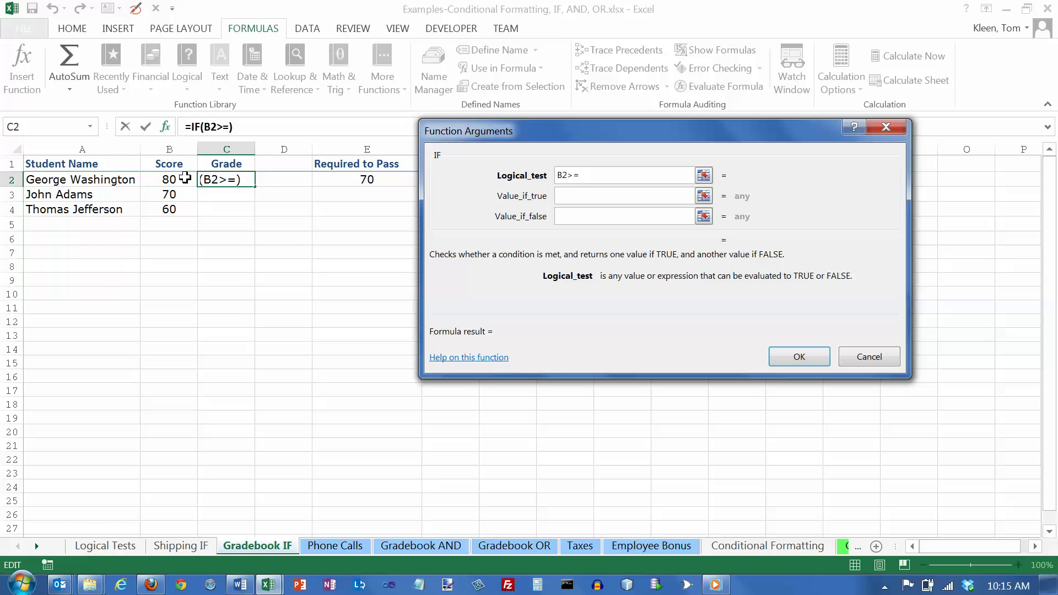
{"action": "left_click", "coordinate": [346, 181]}
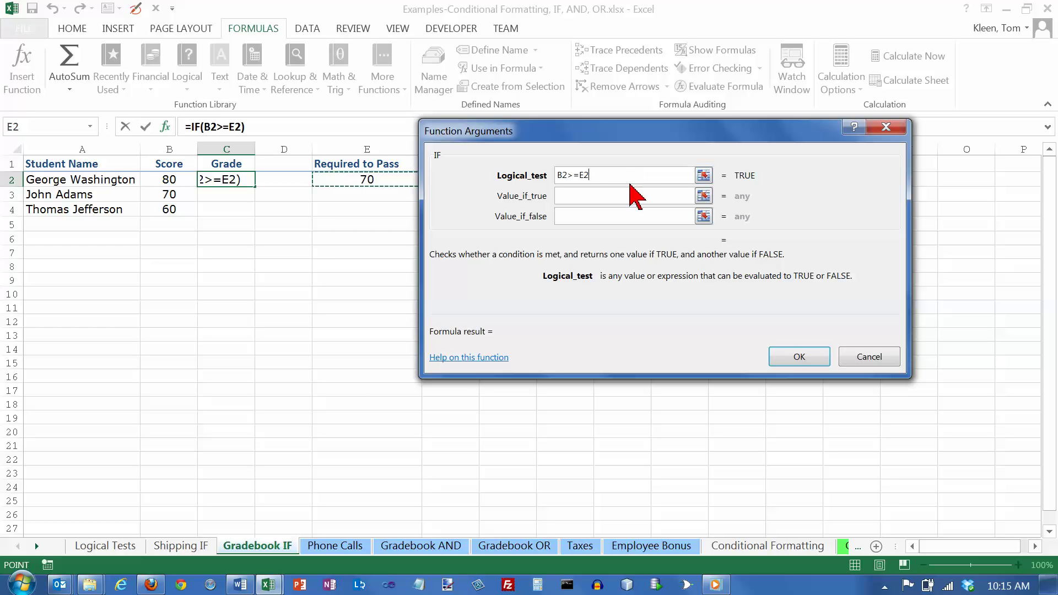
{"action": "key", "text": "F4"}
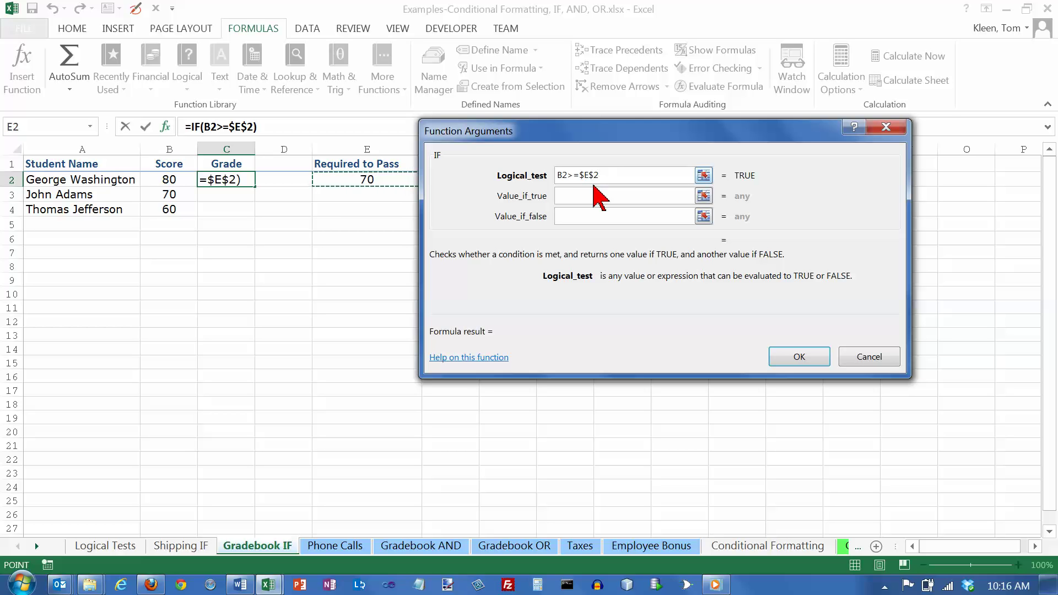
{"action": "left_click", "coordinate": [570, 198]}
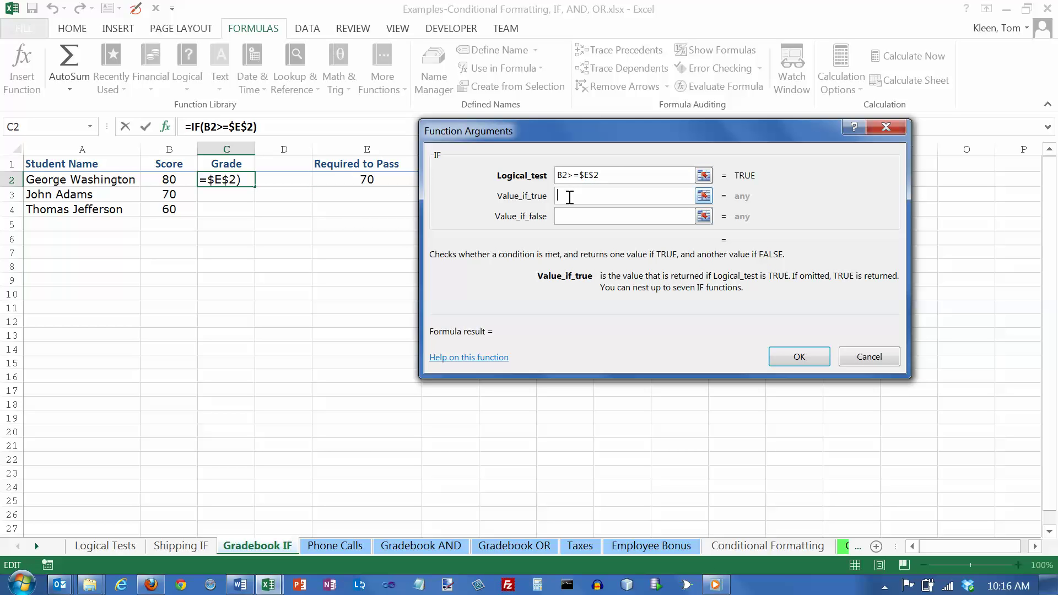
- Enter P as the value if true and F as the value if false, then confirm
{"action": "type", "text": "P"}
{"action": "key", "text": "Tab"}
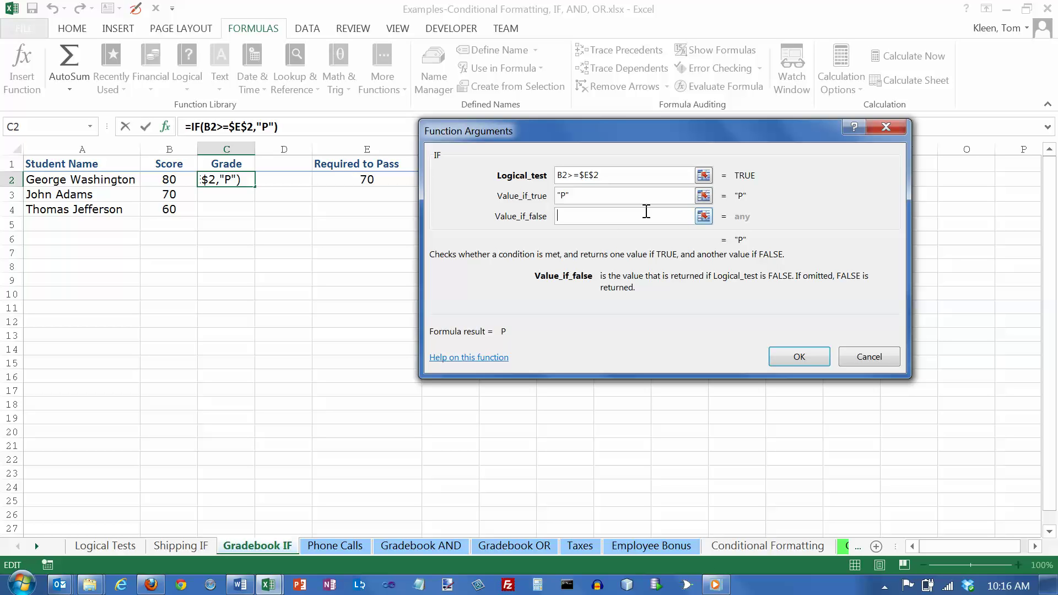
{"action": "type", "text": "F"}
{"action": "key", "text": "Tab"}
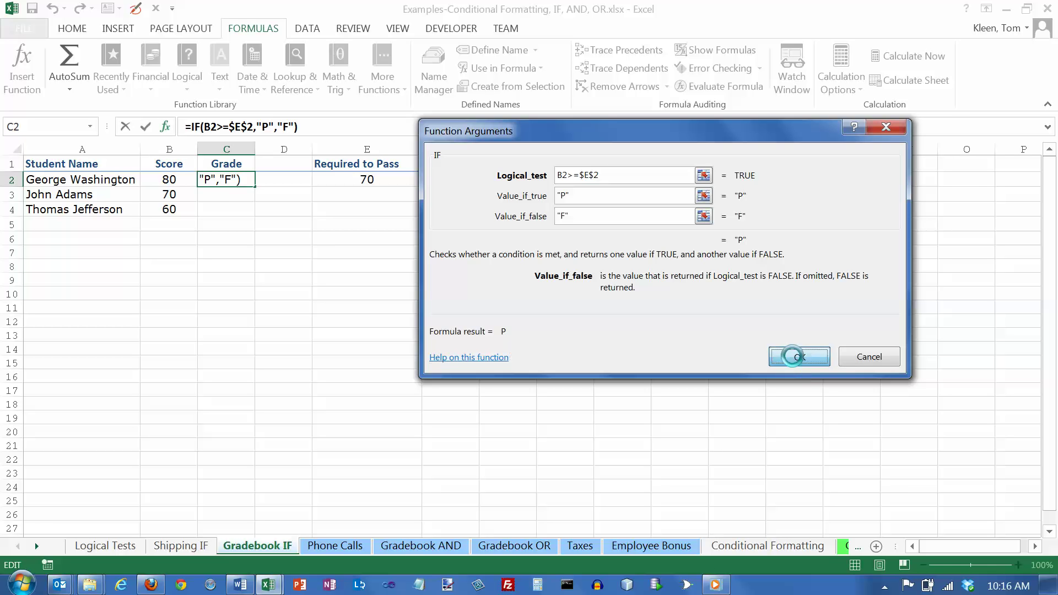
{"action": "left_click", "coordinate": [794, 356]}
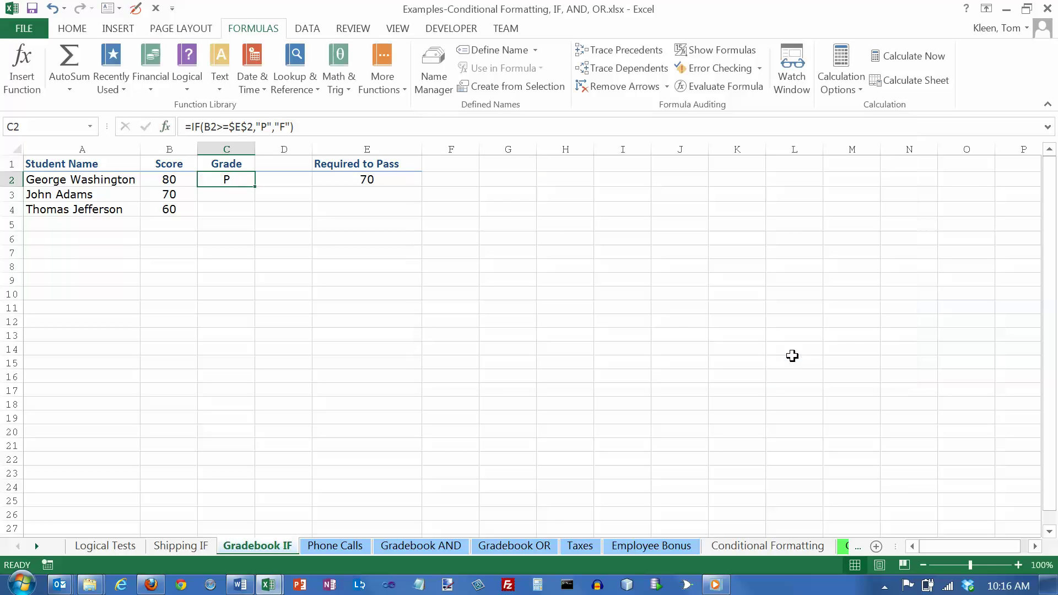
- Fill C2's formula down to C4 and verify the copies grade 70 as P and 60 as F
{"action": "double_click", "coordinate": [241, 182]}
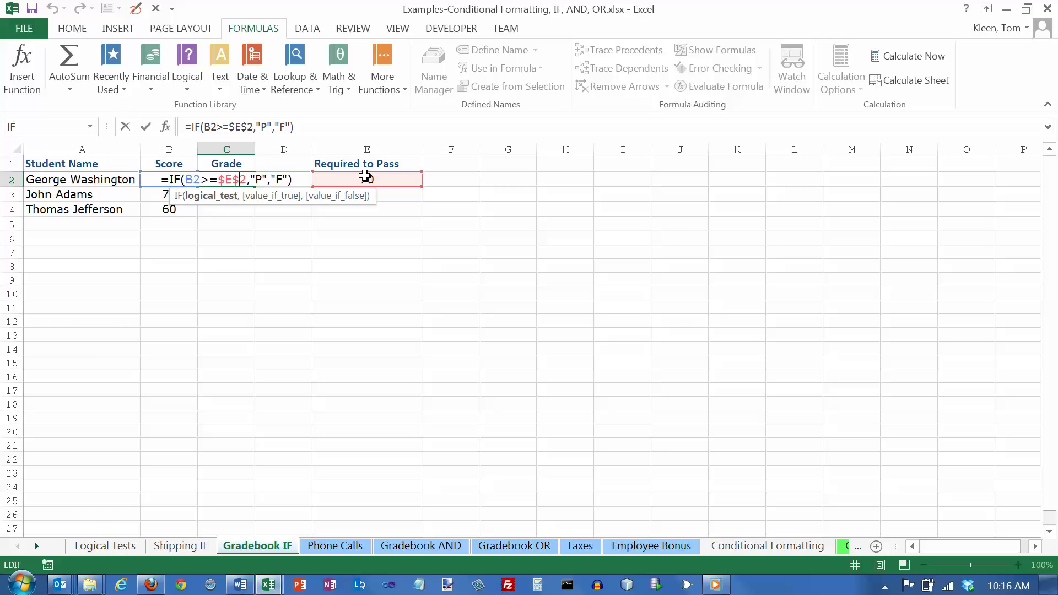
{"action": "key", "text": "Escape"}
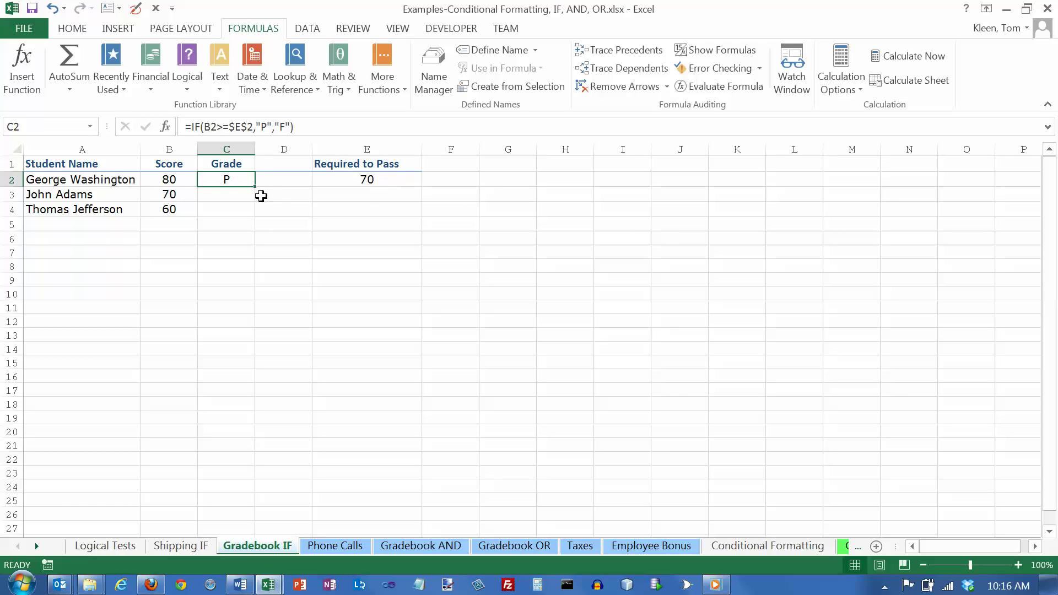
{"action": "left_click_drag", "start_coordinate": [255, 188], "coordinate": [254, 219]}
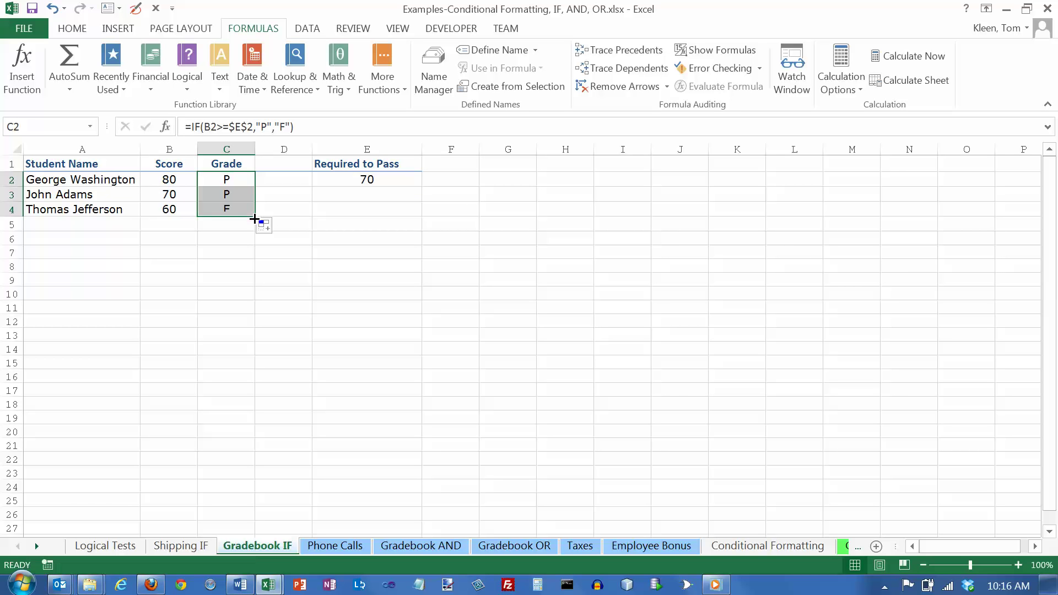
{"action": "left_click", "coordinate": [226, 195]}
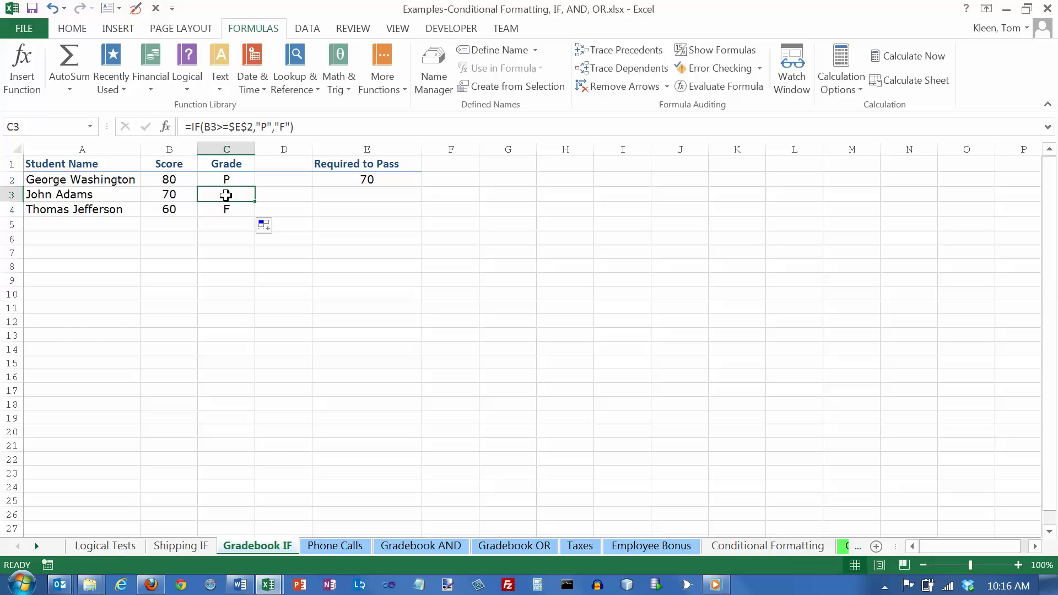
{"action": "double_click", "coordinate": [226, 196]}
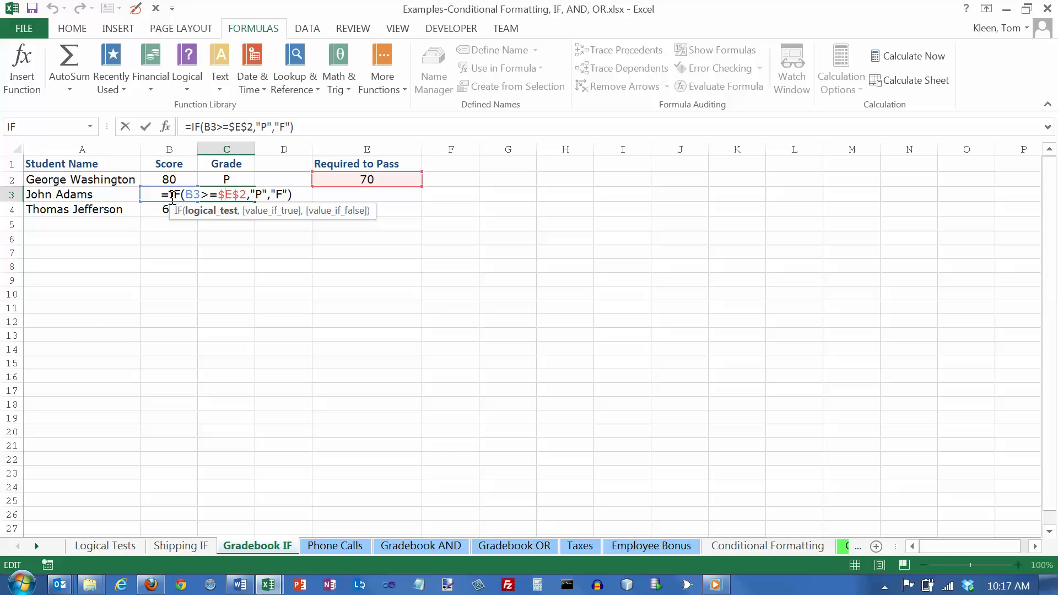
{"action": "key", "text": "Escape"}
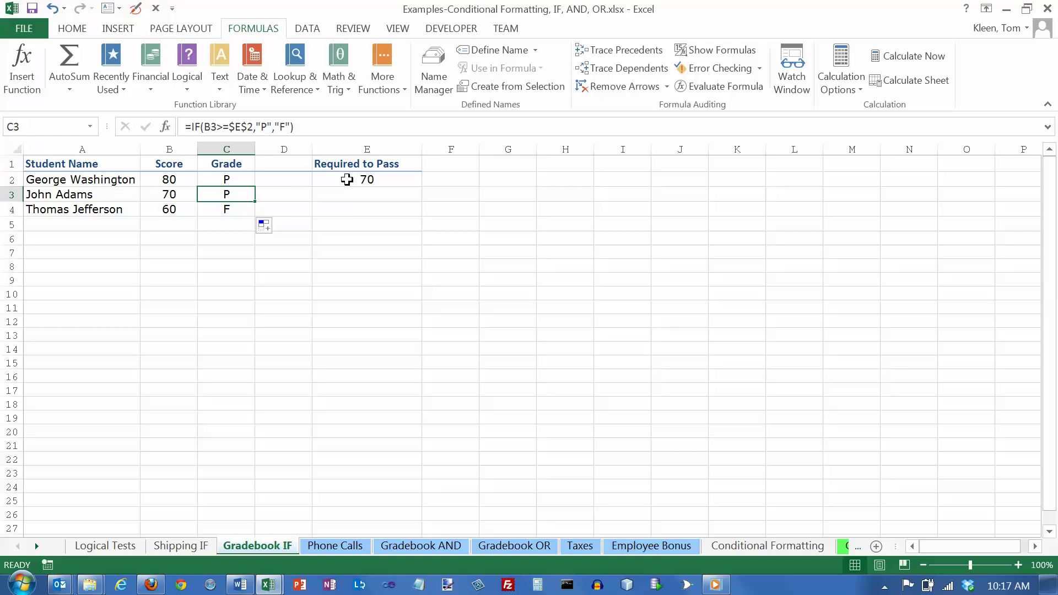
{"action": "double_click", "coordinate": [232, 216]}
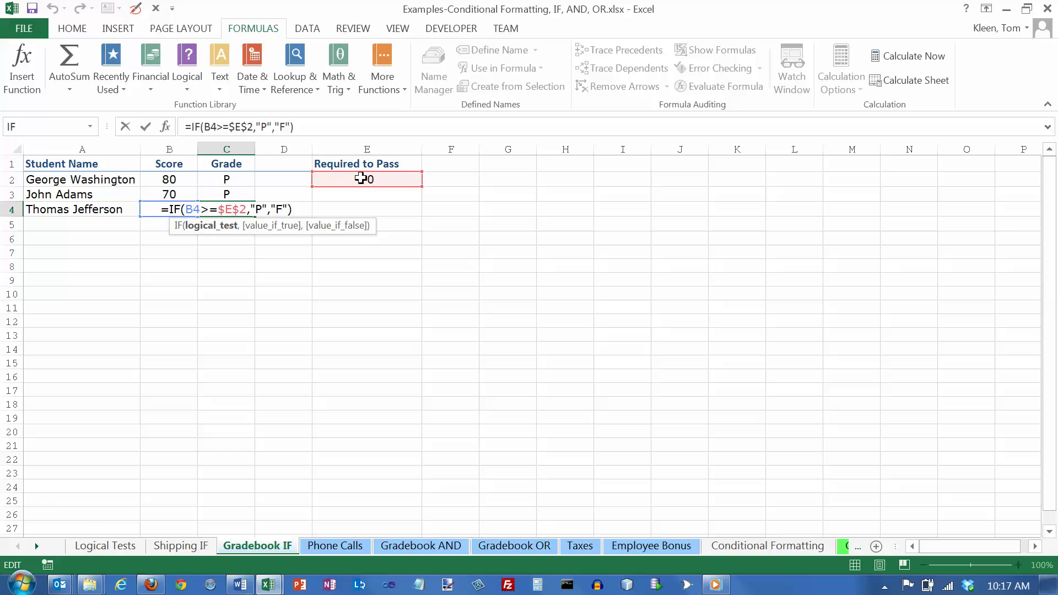
{"action": "key", "text": "ctrl+Return"}
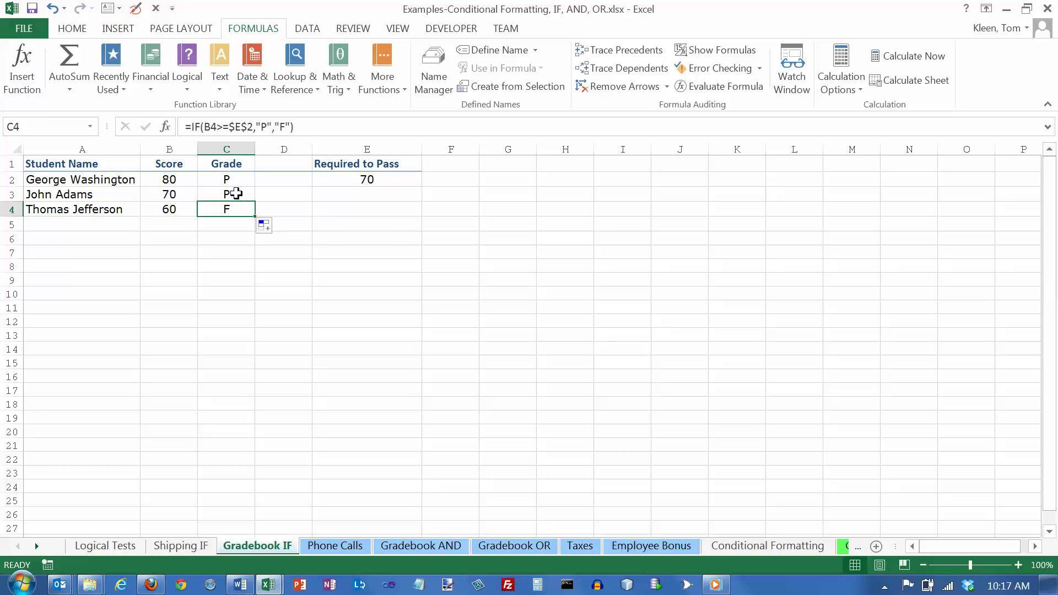
- Clear the grades in C2:C4 and start a new =IF( formula in C2
{"action": "left_click_drag", "start_coordinate": [231, 178], "coordinate": [236, 208]}
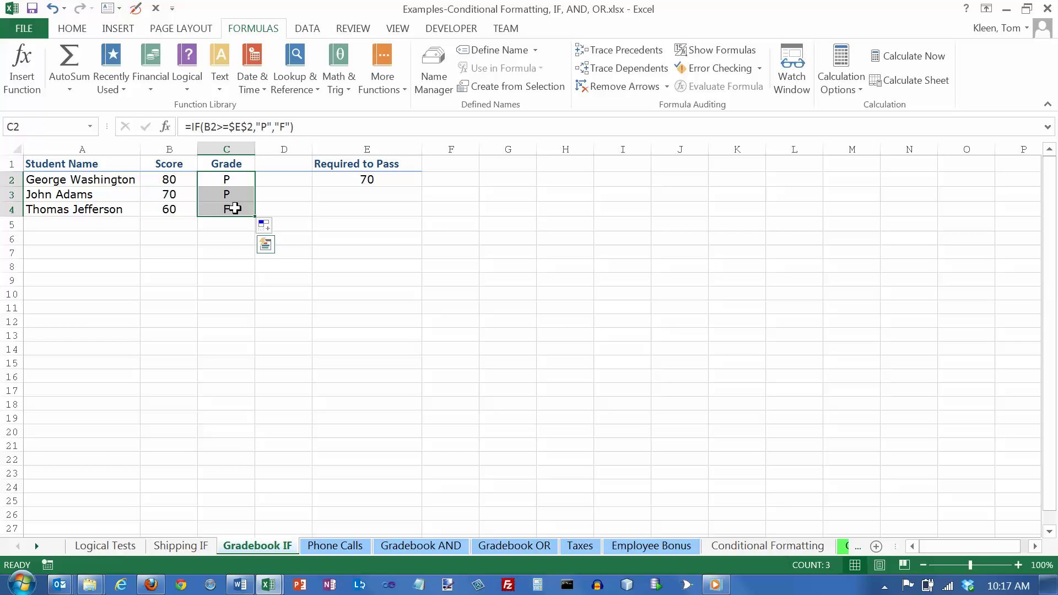
{"action": "key", "text": "Delete"}
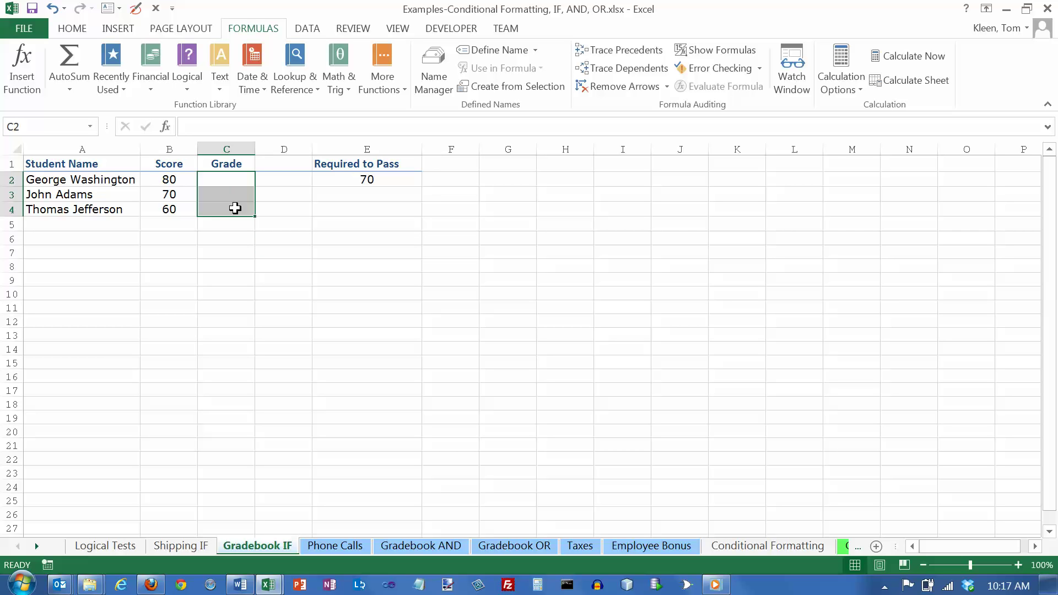
{"action": "left_click", "coordinate": [237, 179]}
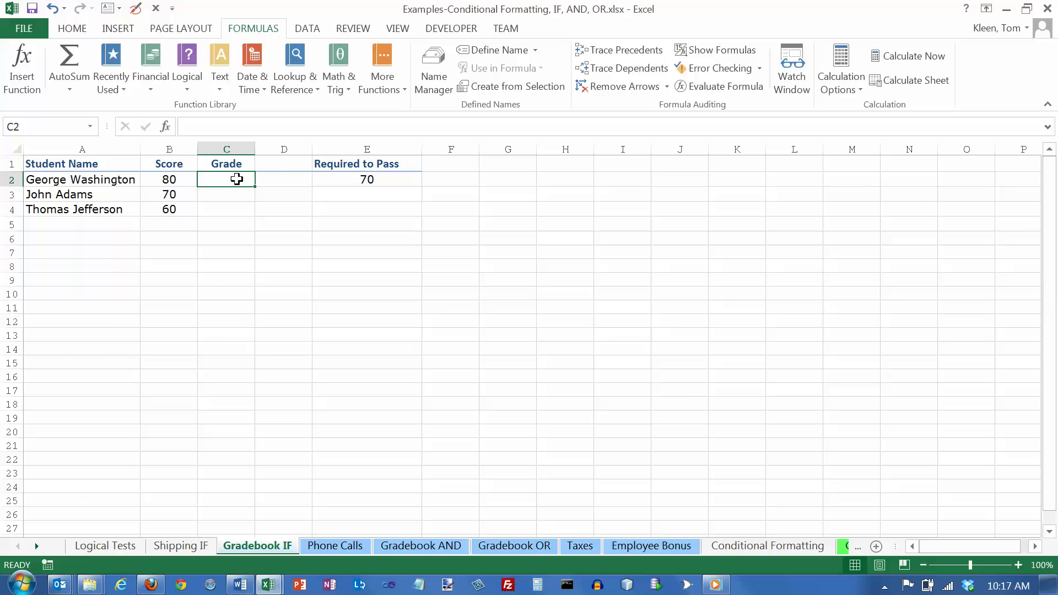
{"action": "left_click", "coordinate": [213, 128]}
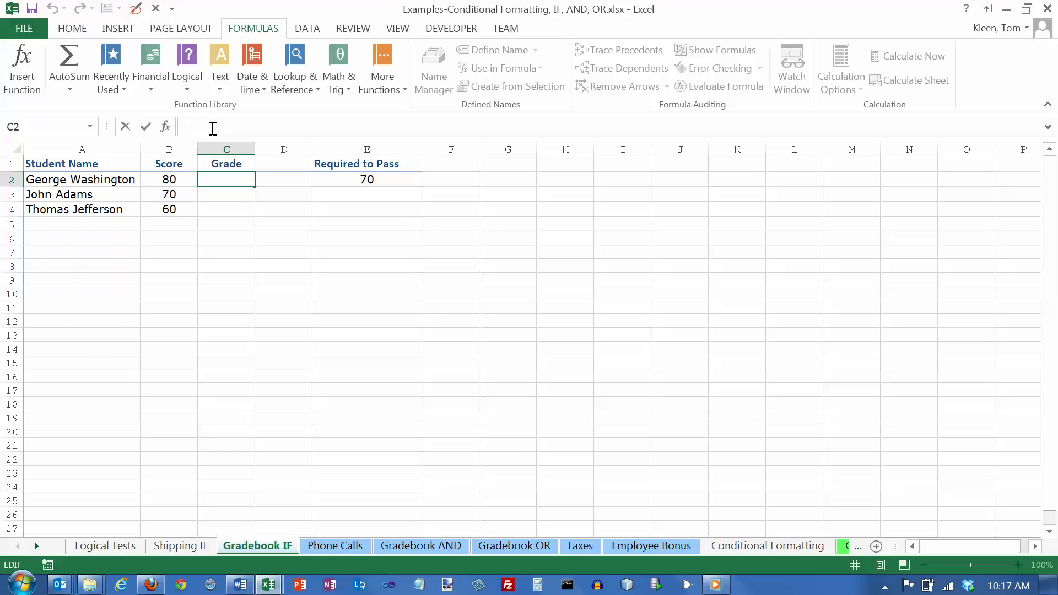
{"action": "type", "text": "="}
{"action": "type", "text": "if"}
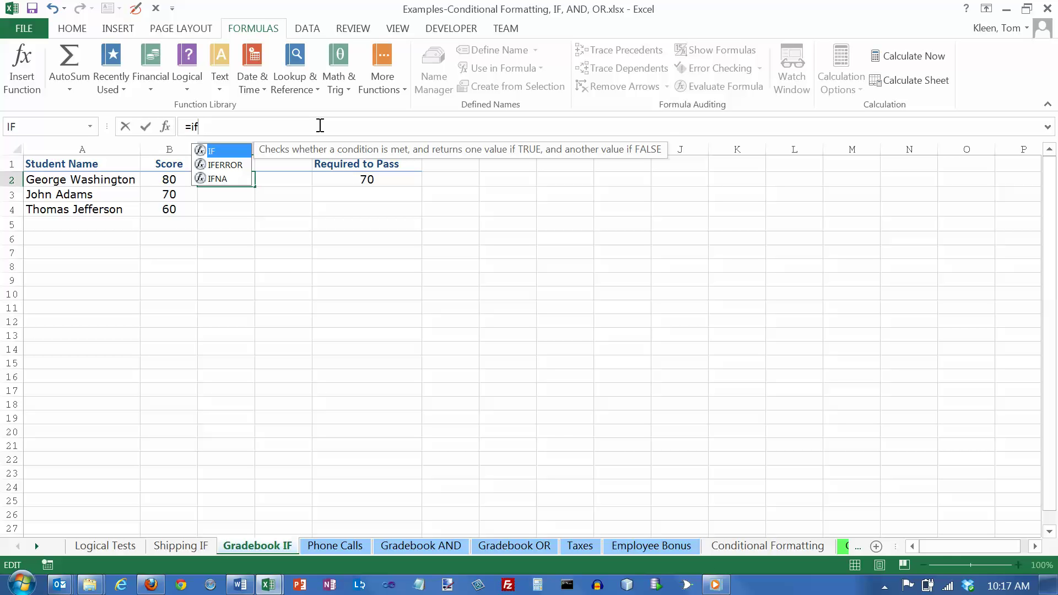
{"action": "type", "text": "("}
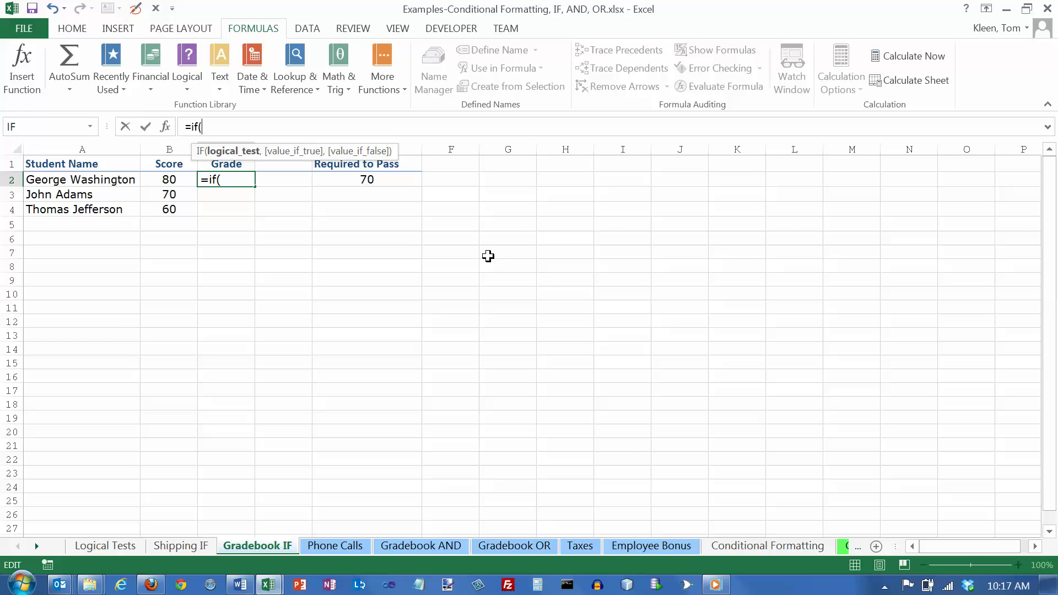
- Finish C2's formula as =IF(B2>=$E$2,"P","F") and enter it
{"action": "left_click", "coordinate": [168, 180]}
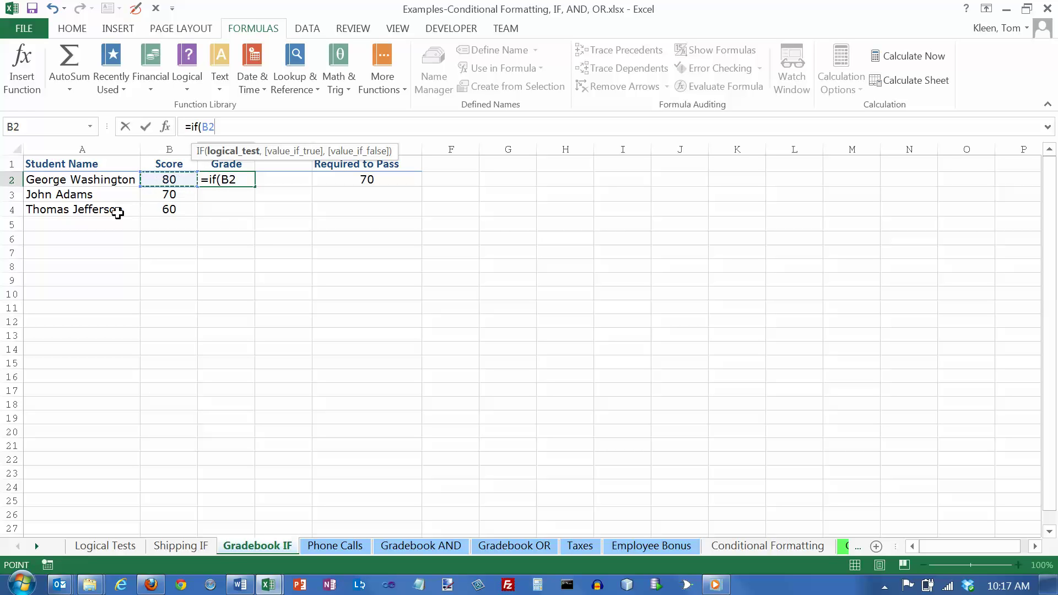
{"action": "type", "text": ">="}
{"action": "left_click", "coordinate": [338, 180]}
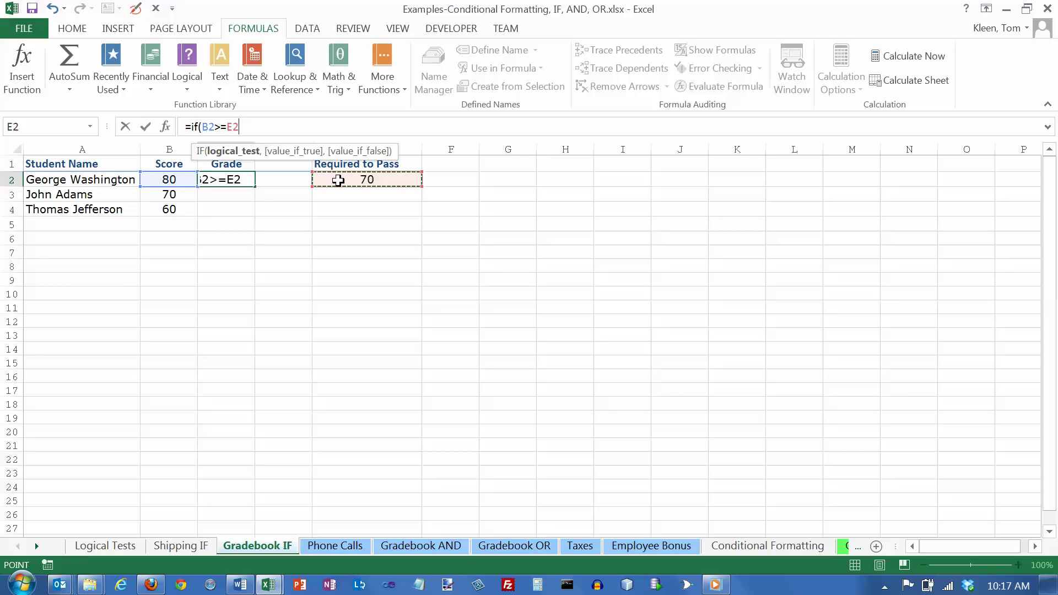
{"action": "key", "text": "F4"}
{"action": "type", "text": ",\"P\""}
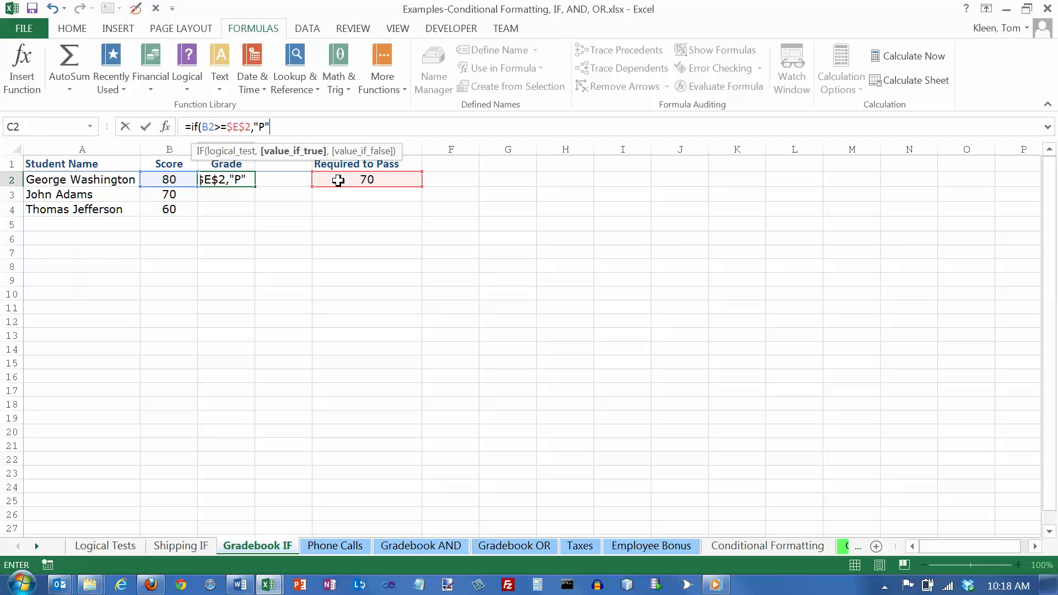
{"action": "type", "text": ",\""}
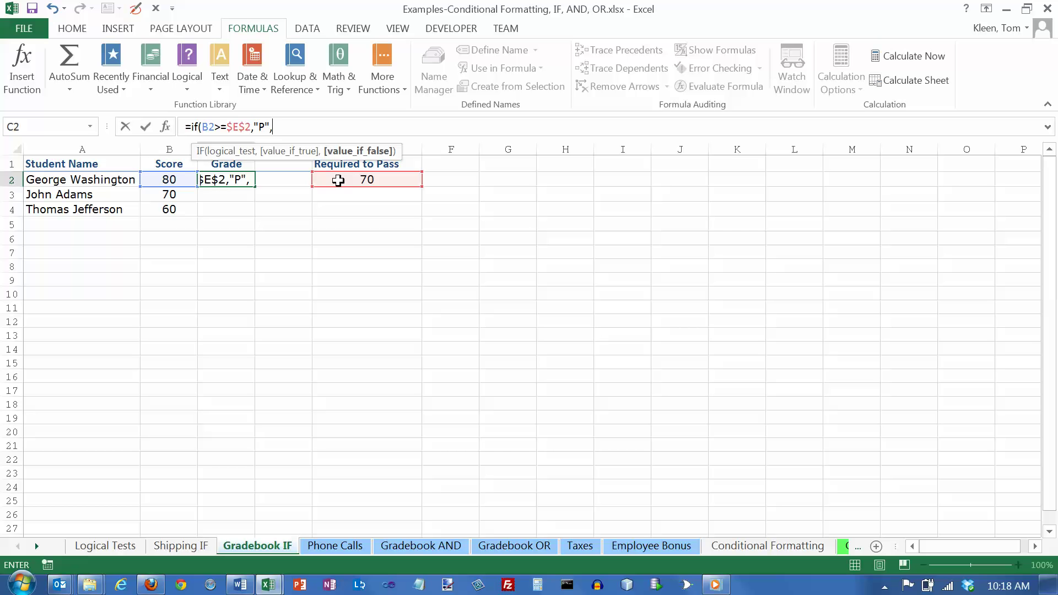
{"action": "type", "text": "F\""}
{"action": "type", "text": ")"}
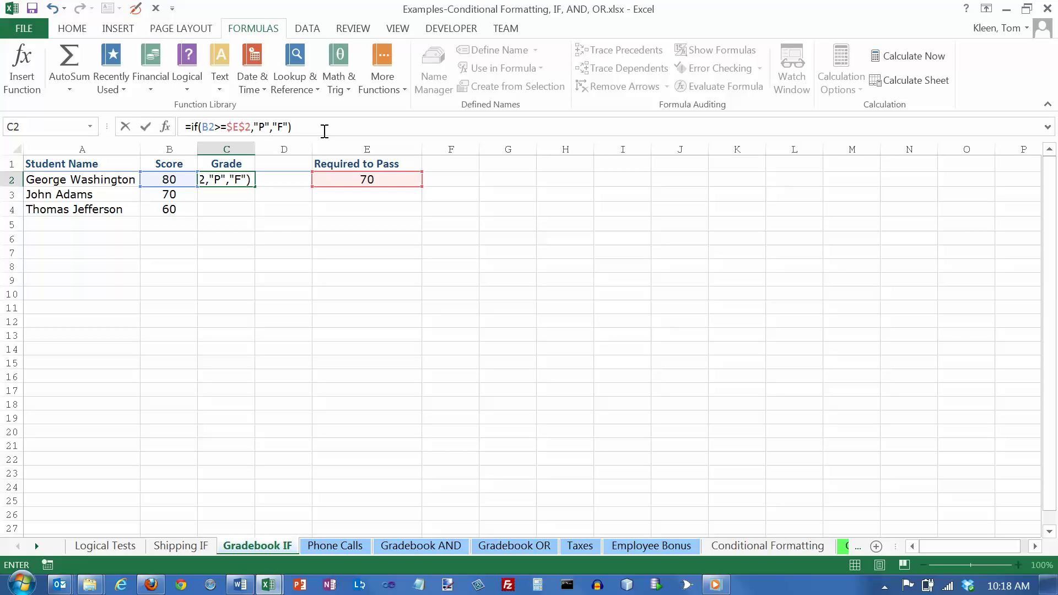
{"action": "key", "text": "Return"}
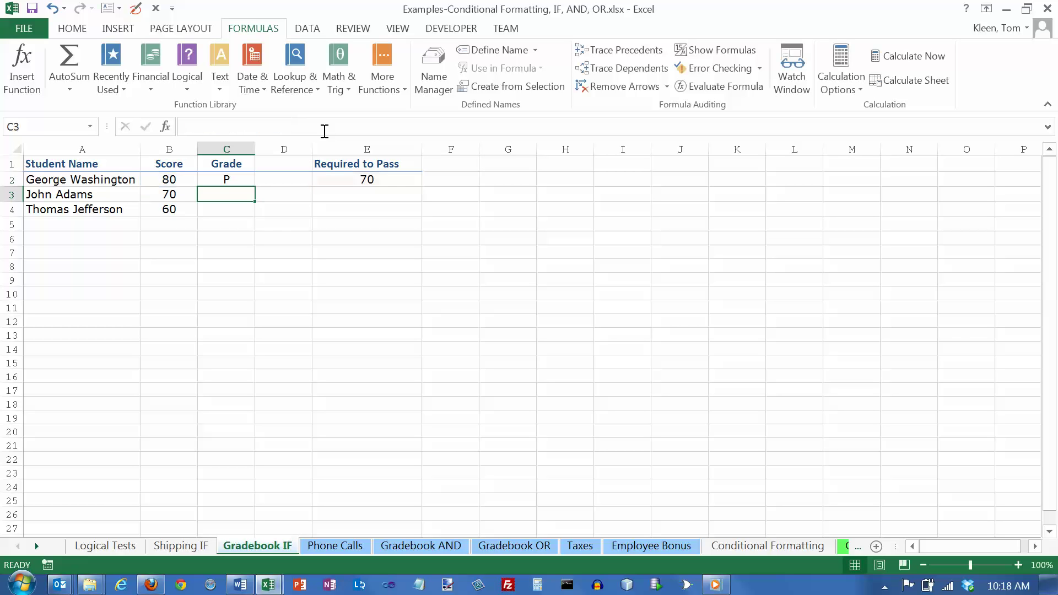
- Fill C2's formula down to C4 and check each cell's formula, giving P, P, F
{"action": "left_click", "coordinate": [227, 178]}
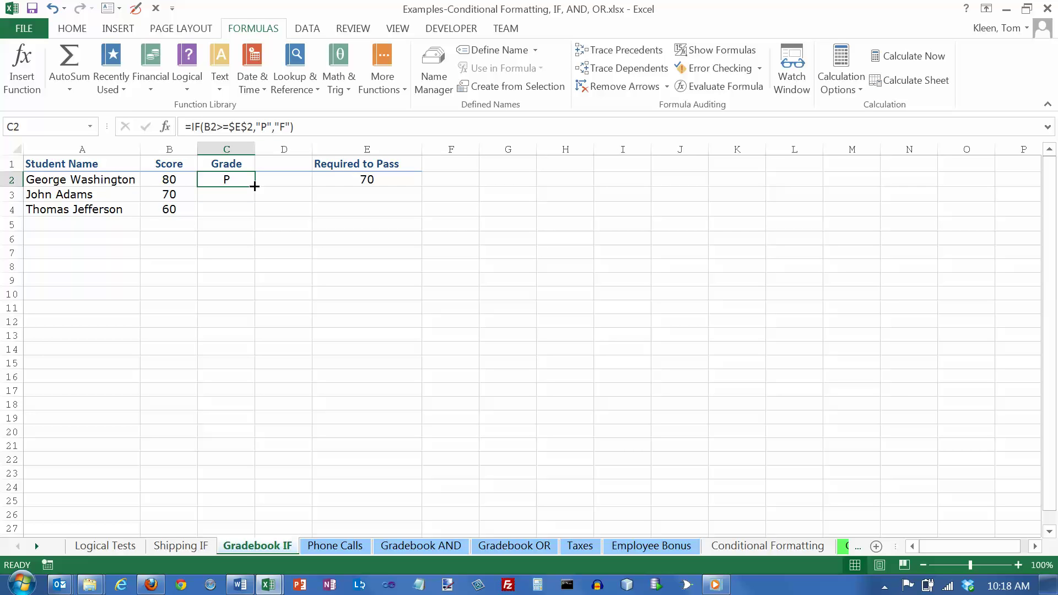
{"action": "left_click_drag", "start_coordinate": [254, 186], "coordinate": [256, 215]}
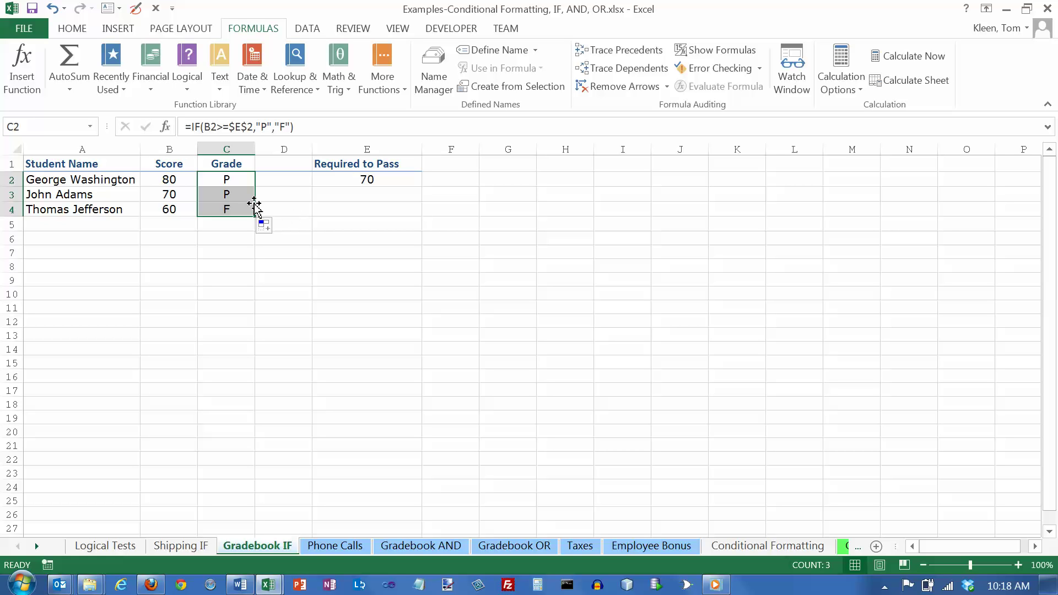
{"action": "left_click", "coordinate": [237, 178]}
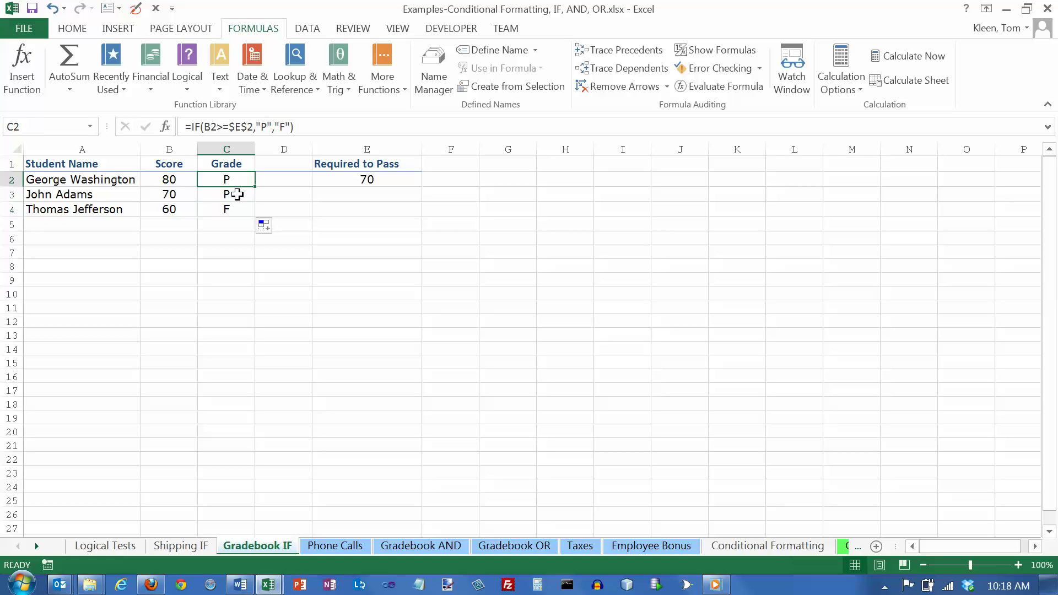
{"action": "left_click", "coordinate": [235, 194]}
{"action": "left_click", "coordinate": [236, 209]}
{"action": "left_click", "coordinate": [238, 180]}
{"action": "left_click", "coordinate": [236, 195]}
{"action": "left_click", "coordinate": [238, 209]}
{"action": "left_click", "coordinate": [238, 181]}
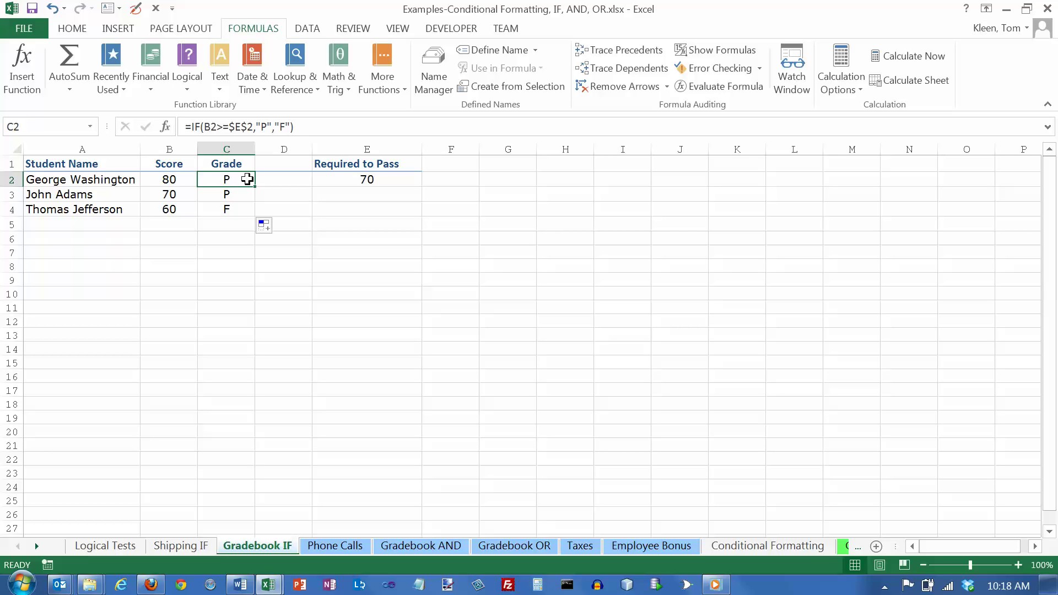
- Delete the quotes around P in C2's formula, producing a #NAME? error
{"action": "left_click", "coordinate": [261, 126]}
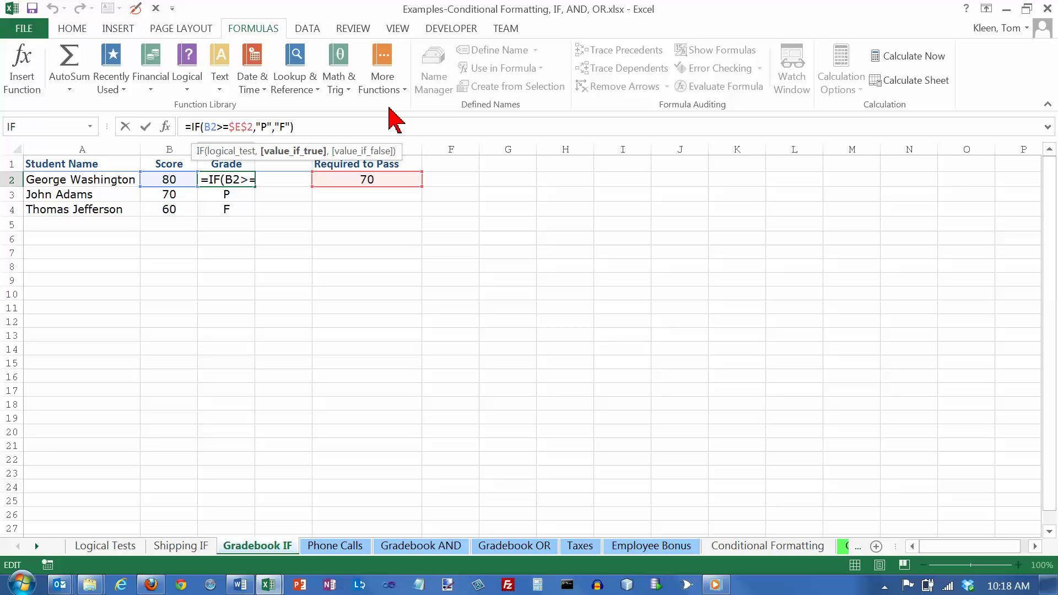
{"action": "key", "text": "BackSpace"}
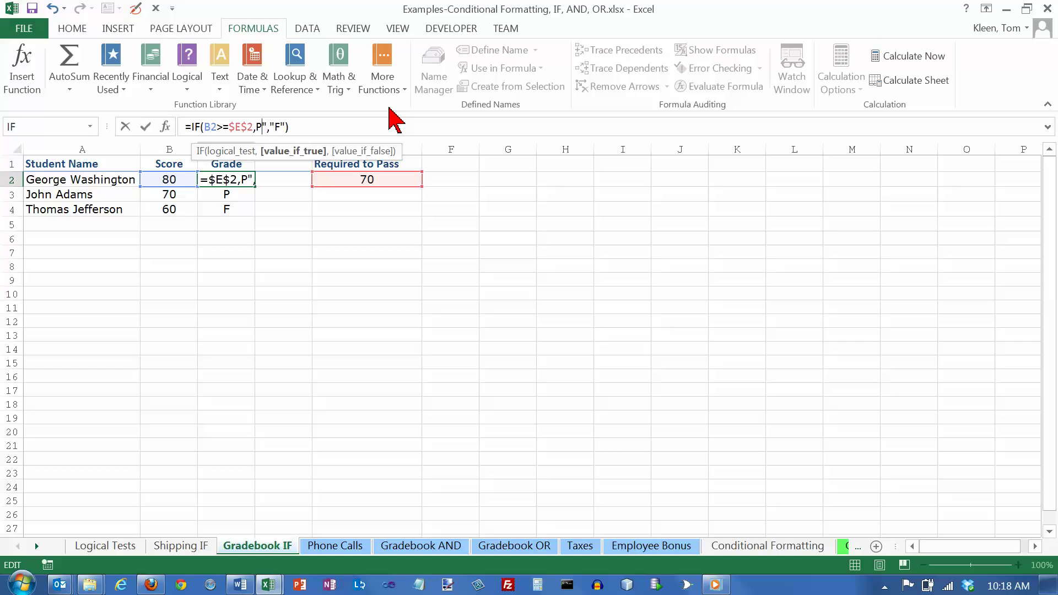
{"action": "key", "text": "Delete"}
{"action": "key", "text": "Return"}
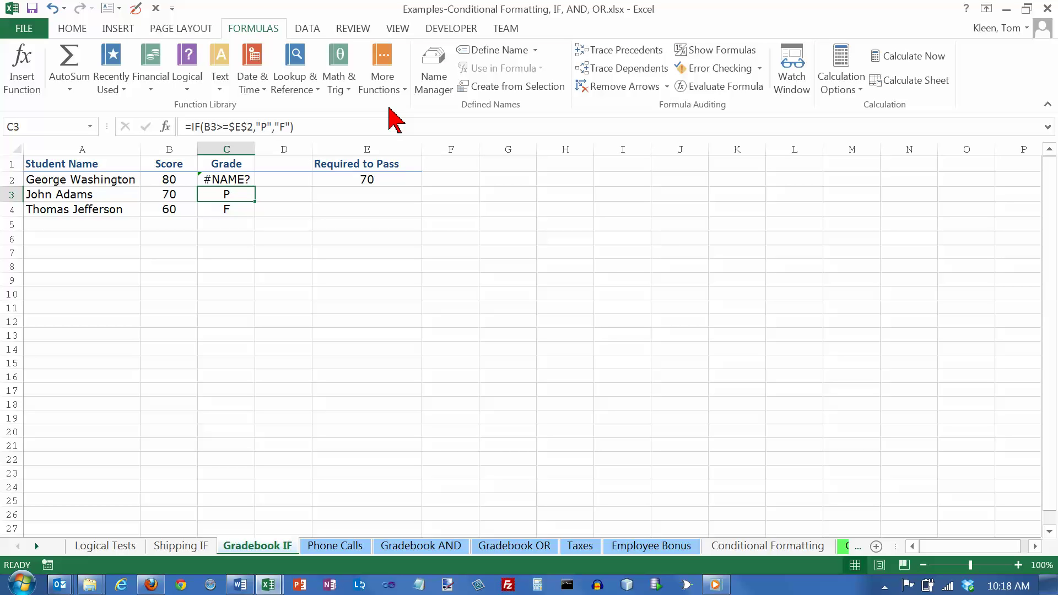
{"action": "left_click", "coordinate": [246, 179]}
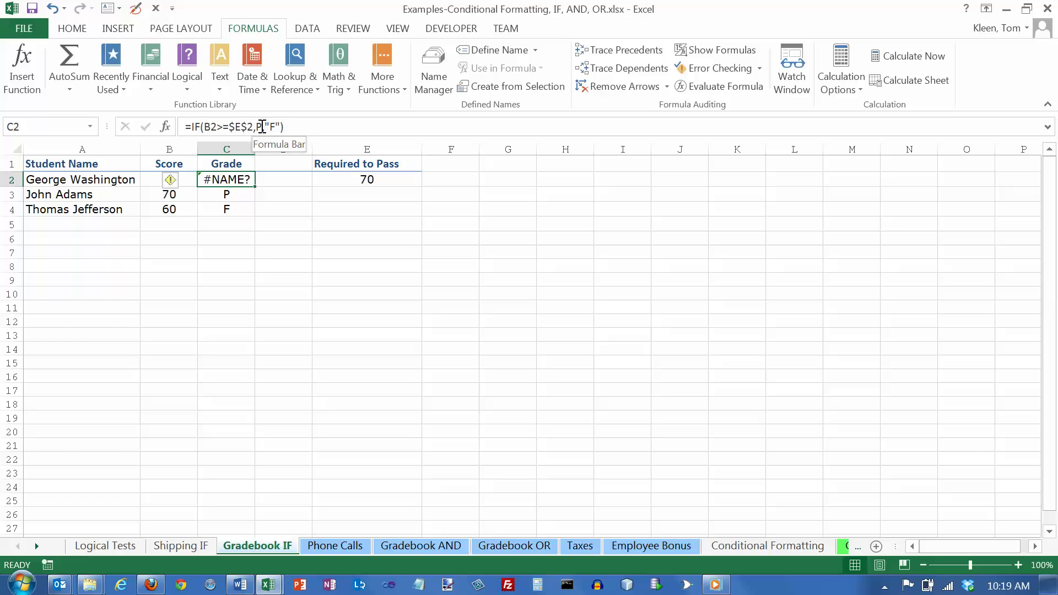
{"action": "type", "text": "\""}
- Retype "P" with its quotes in C2's formula so C2 shows P again
{"action": "key", "text": "Escape"}
{"action": "left_click", "coordinate": [285, 126]}
{"action": "left_click", "coordinate": [255, 127]}
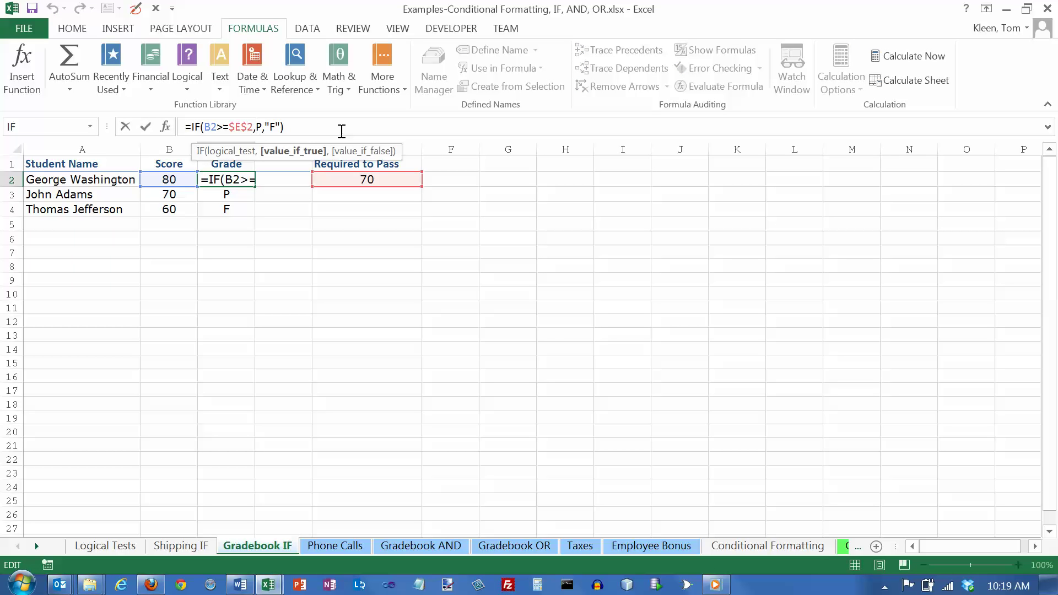
{"action": "type", "text": "\"P"}
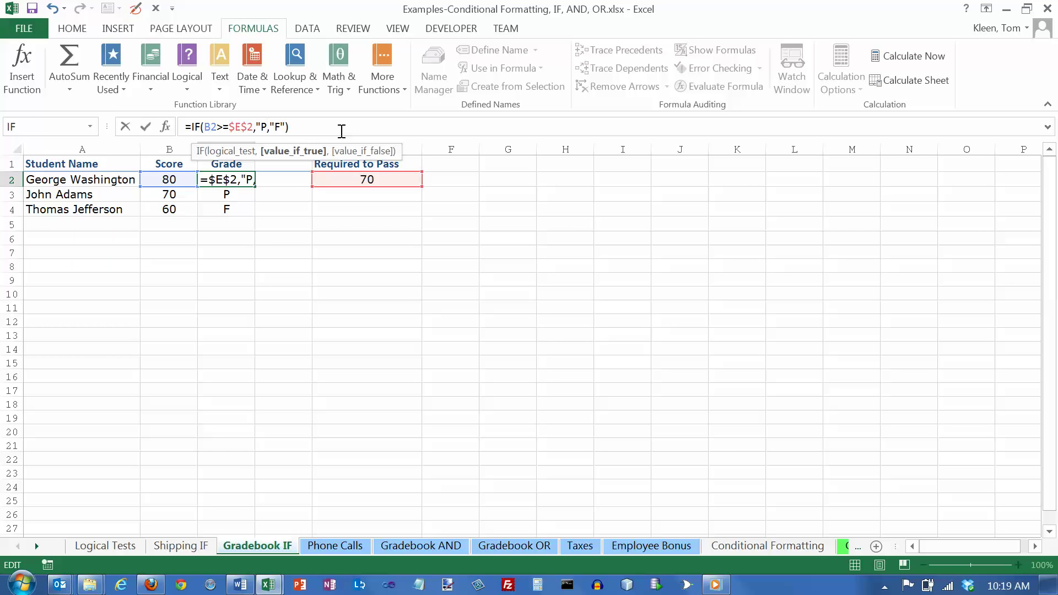
{"action": "type", "text": "\""}
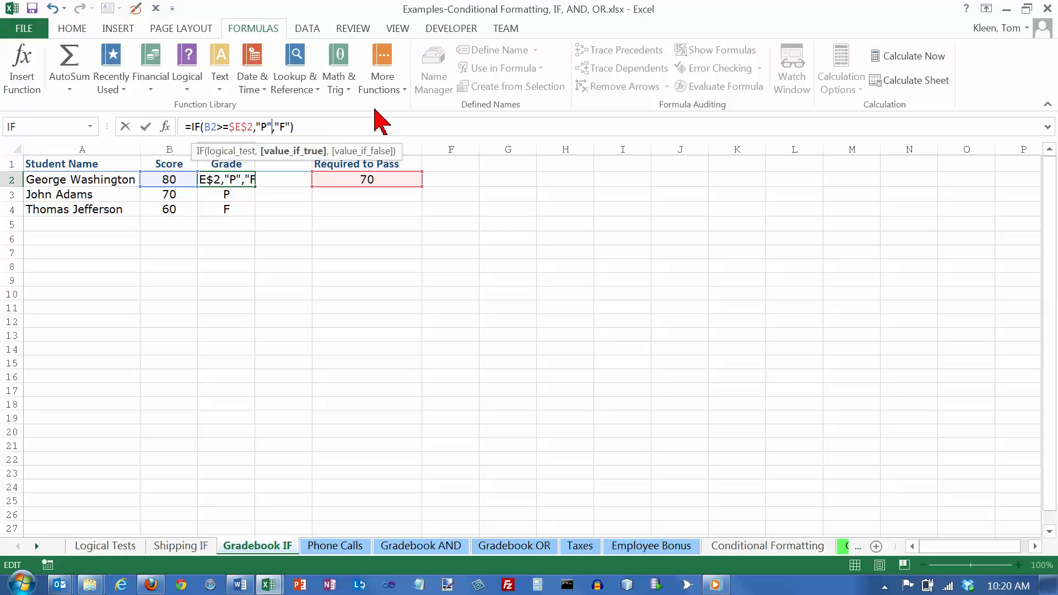
{"action": "key", "text": "Return"}
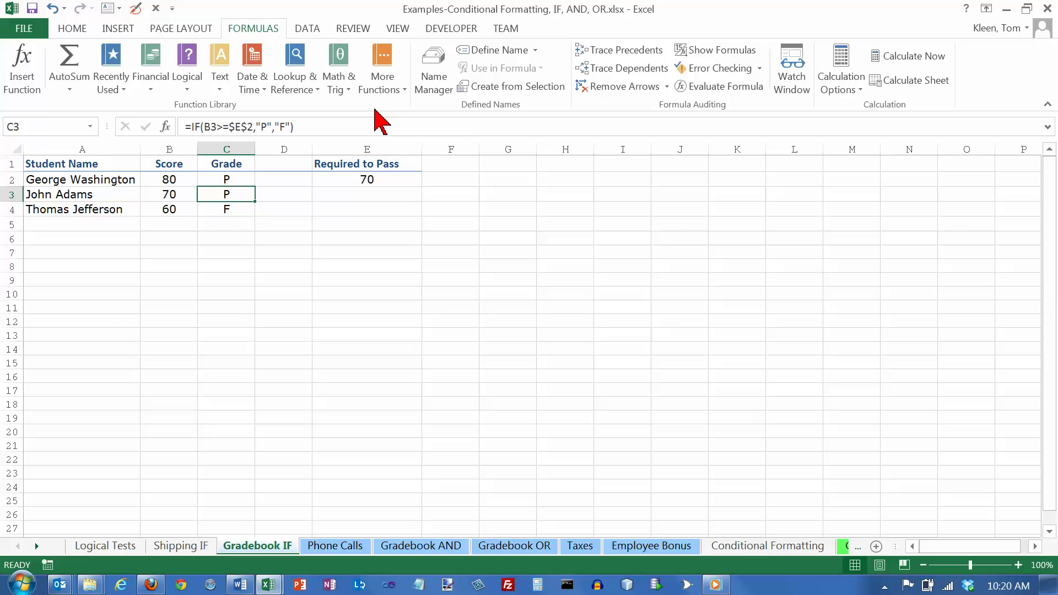
{"action": "left_click", "coordinate": [223, 179]}
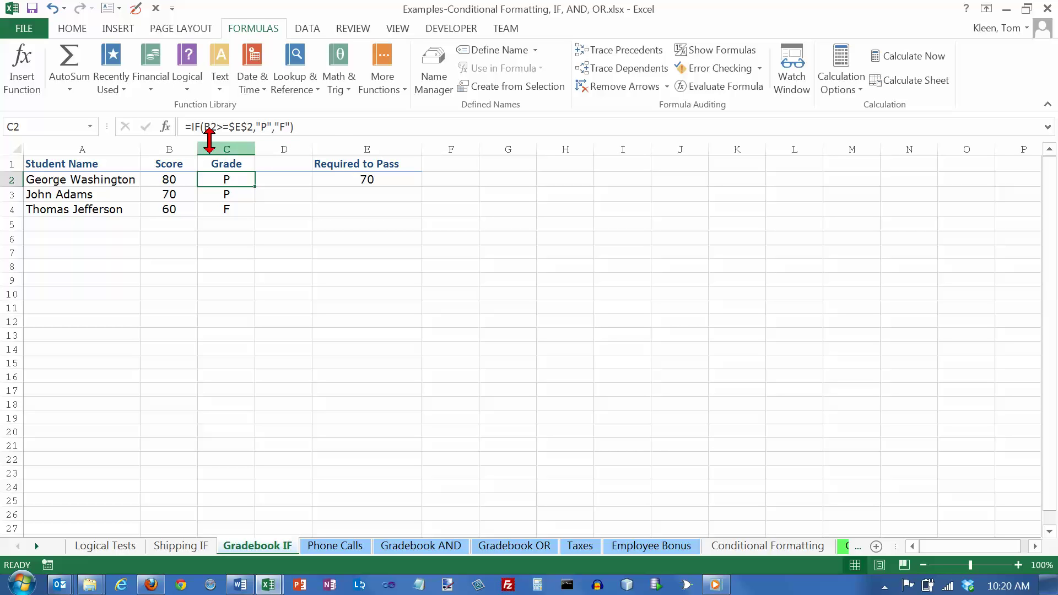
- Show C2's IF arguments (B2>=$E$2, "P", "F") in the Function Arguments dialog via fx
{"action": "double_click", "coordinate": [230, 179]}
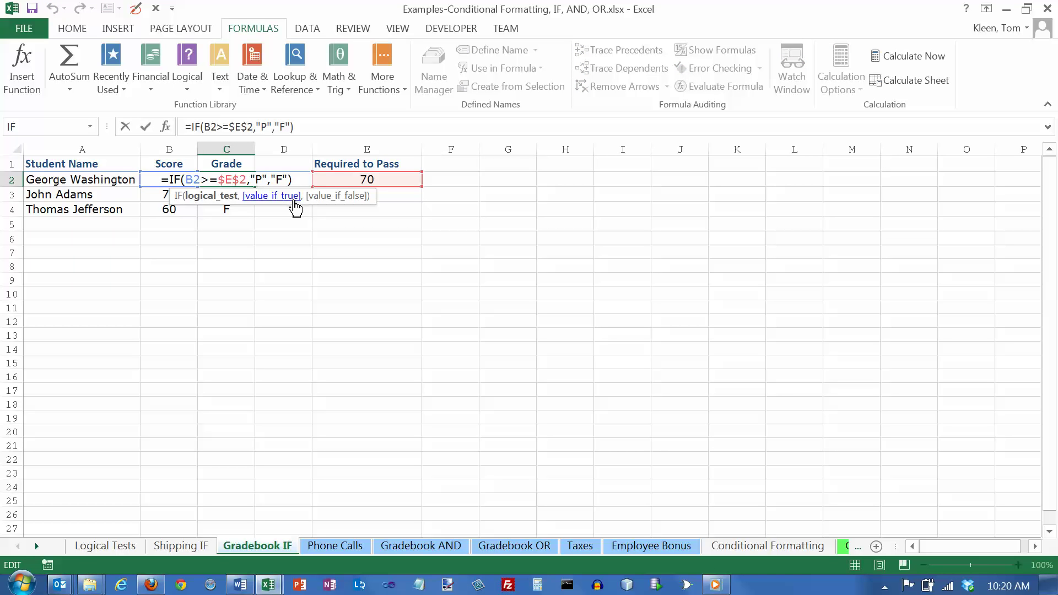
{"action": "key", "text": "Escape"}
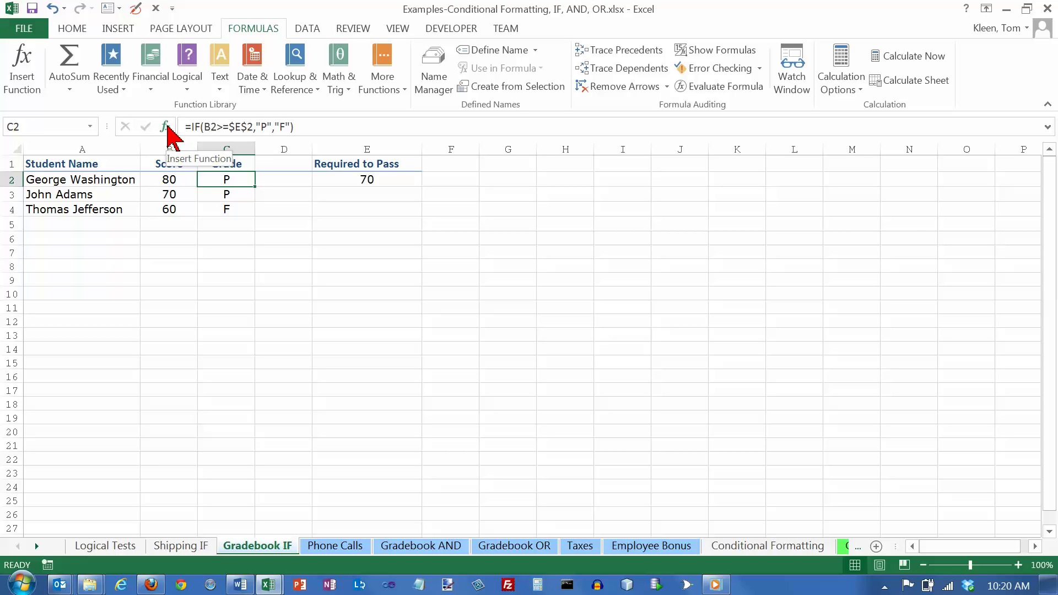
{"action": "left_click", "coordinate": [166, 127]}
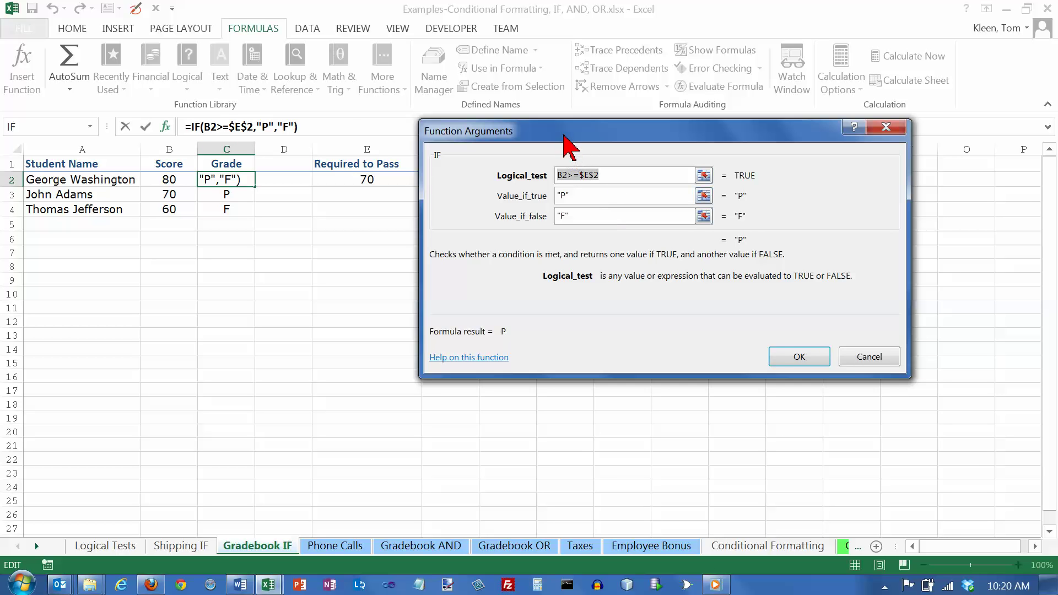
{"action": "left_click_drag", "start_coordinate": [567, 146], "coordinate": [504, 131]}
{"action": "left_click", "coordinate": [541, 158]}
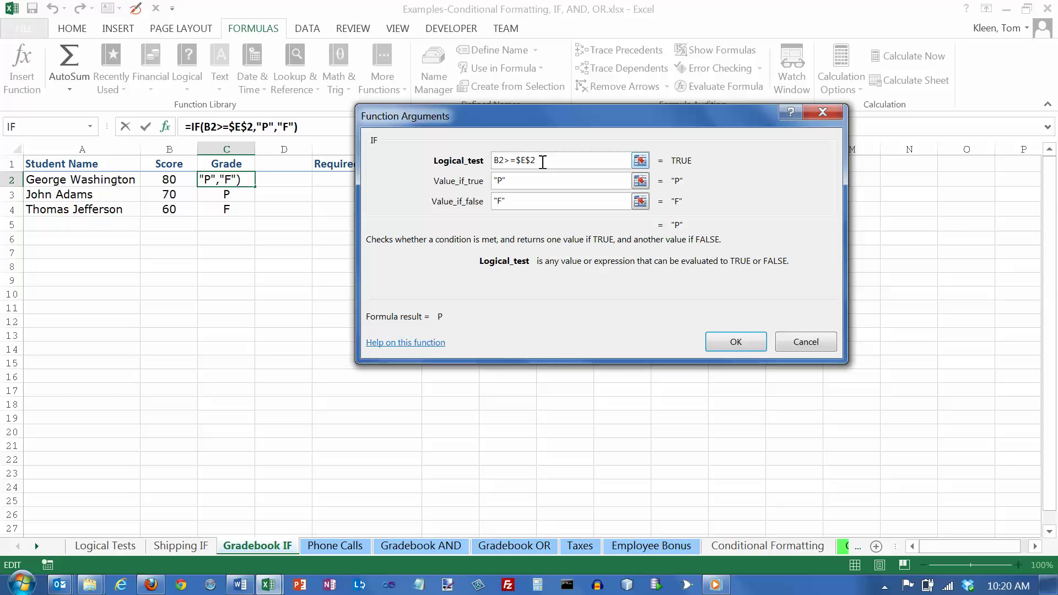
{"action": "left_click", "coordinate": [525, 183]}
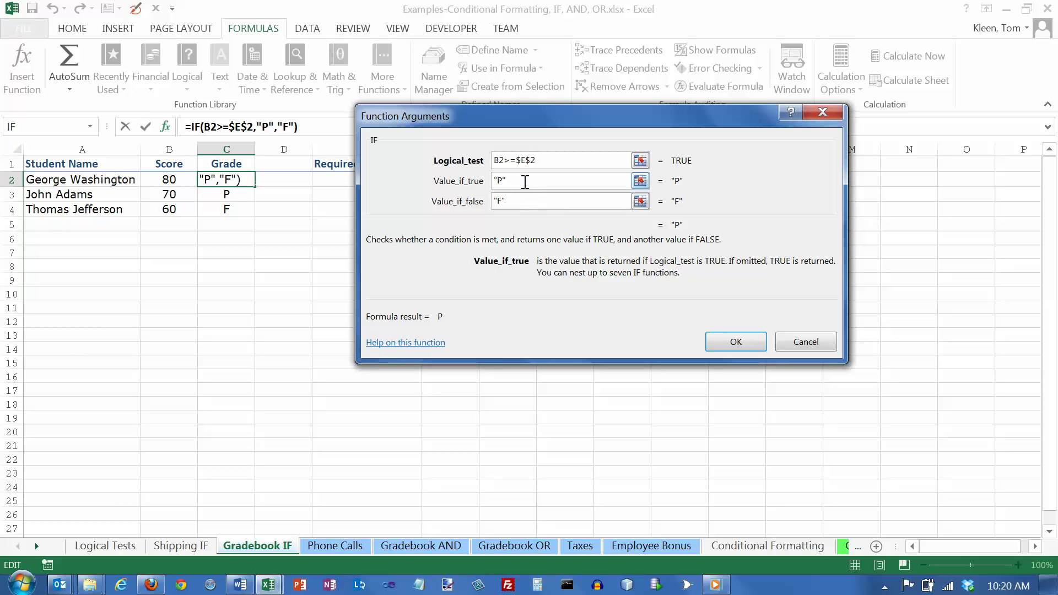
{"action": "left_click", "coordinate": [516, 201]}
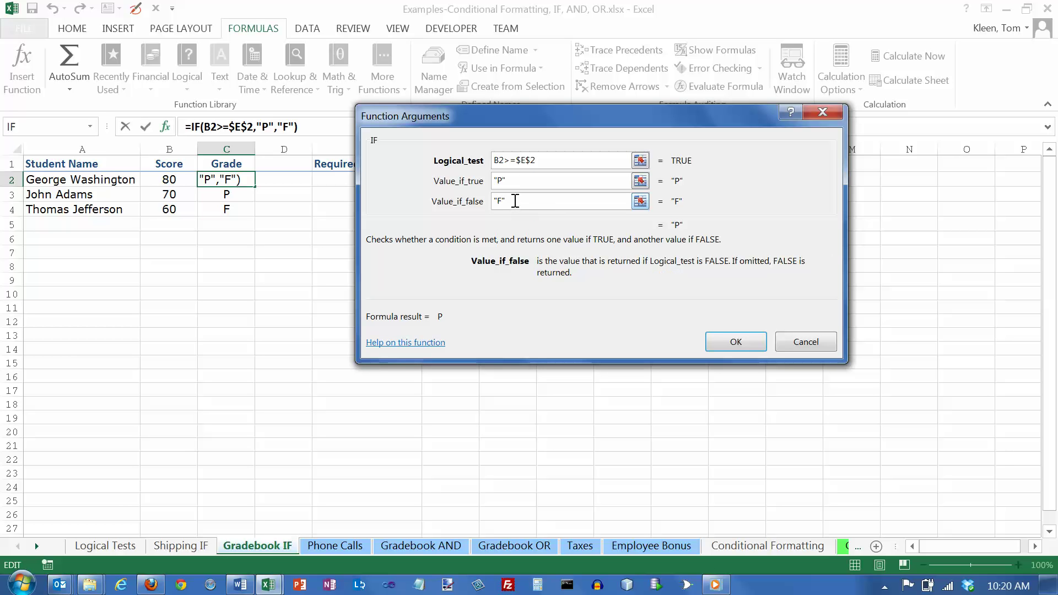